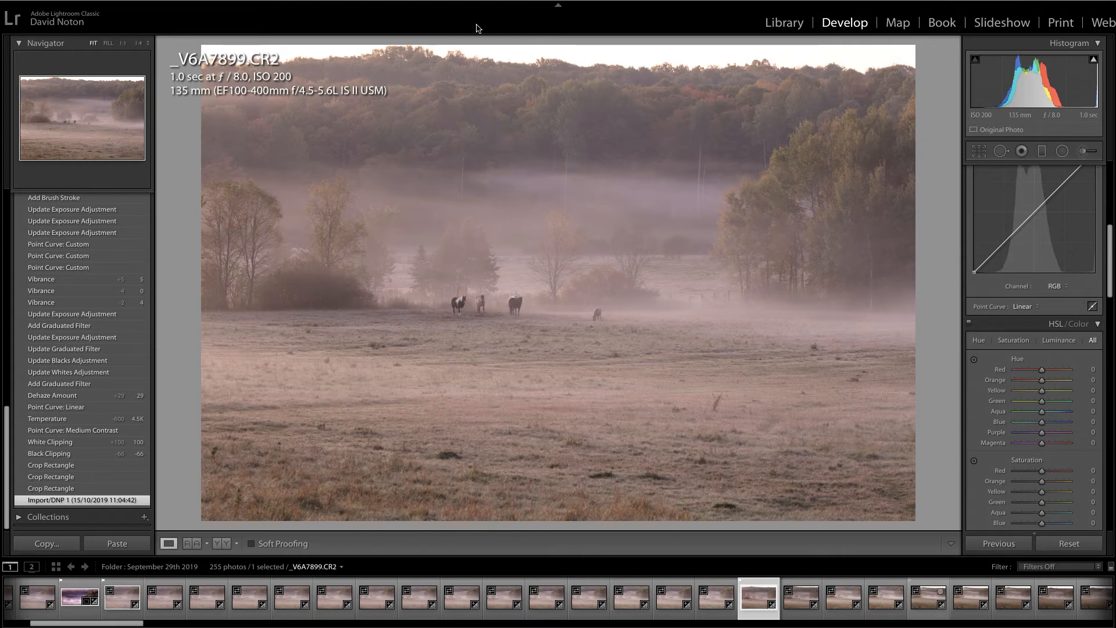
Step: Toggle the photo info overlay on the image, leaving it hidden
key("i")
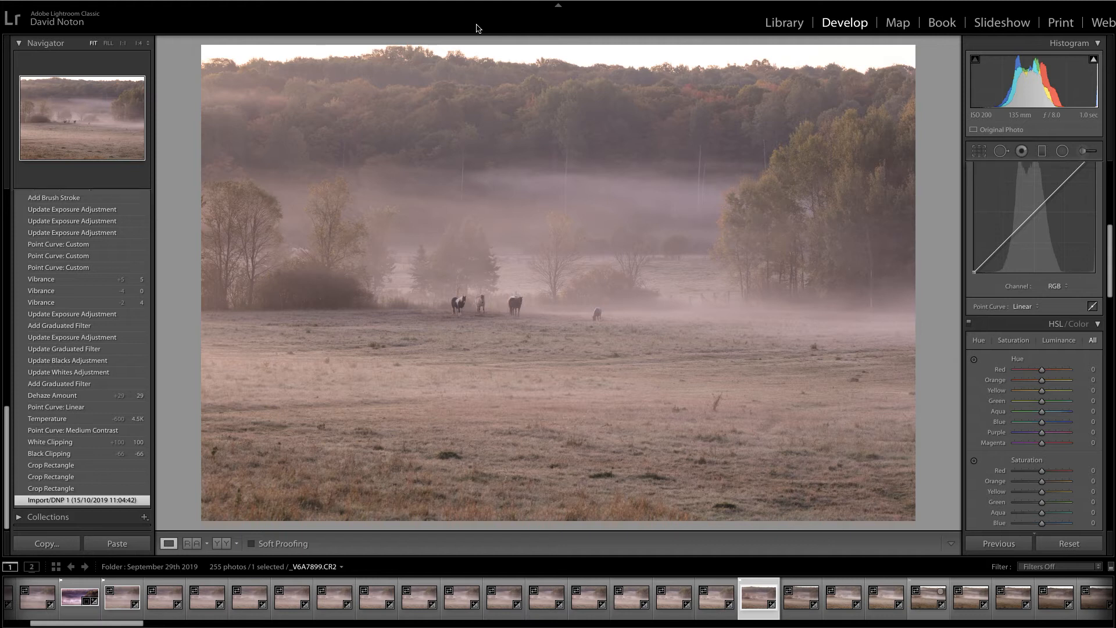
key("i")
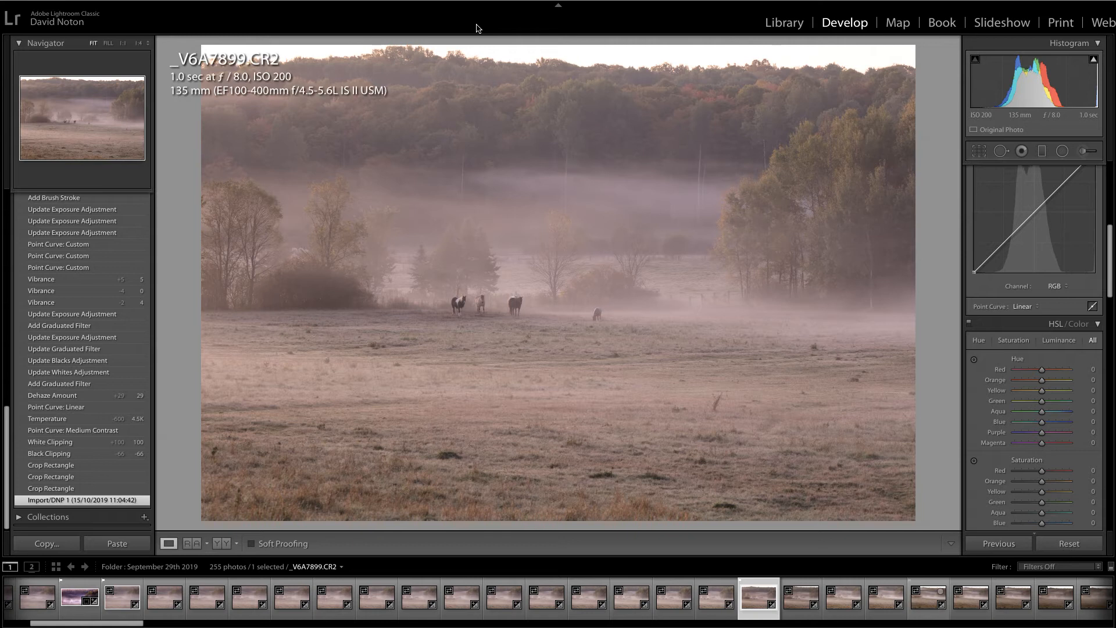
key("i")
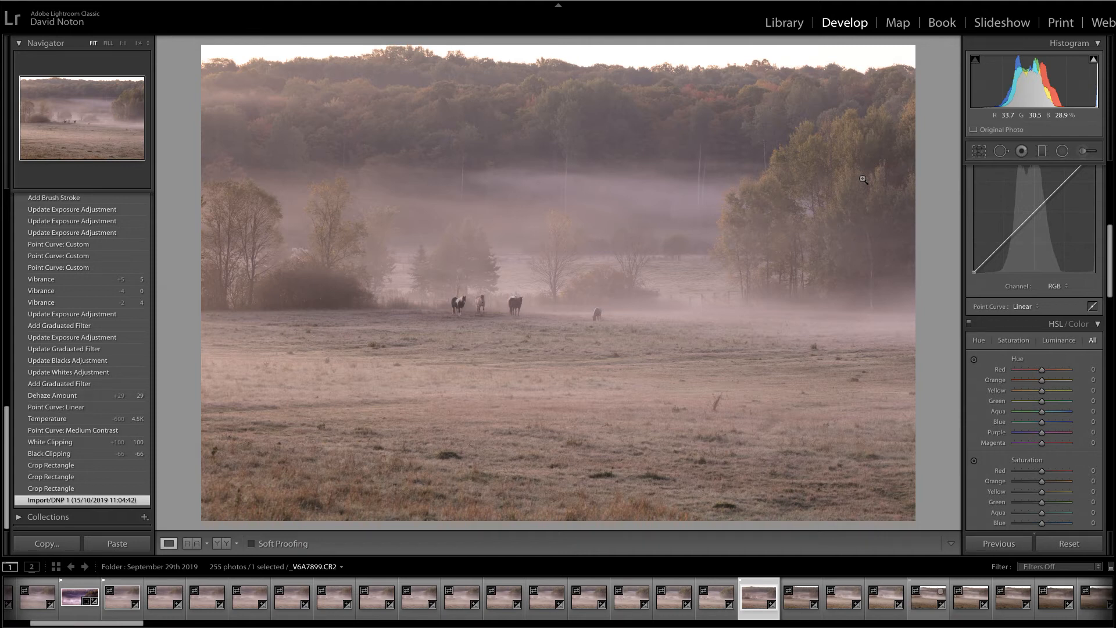
Step: Crop the photo to a panoramic format with the aspect ratio unlocked, cutting off the sky and the lower foreground
left_click(980, 154)
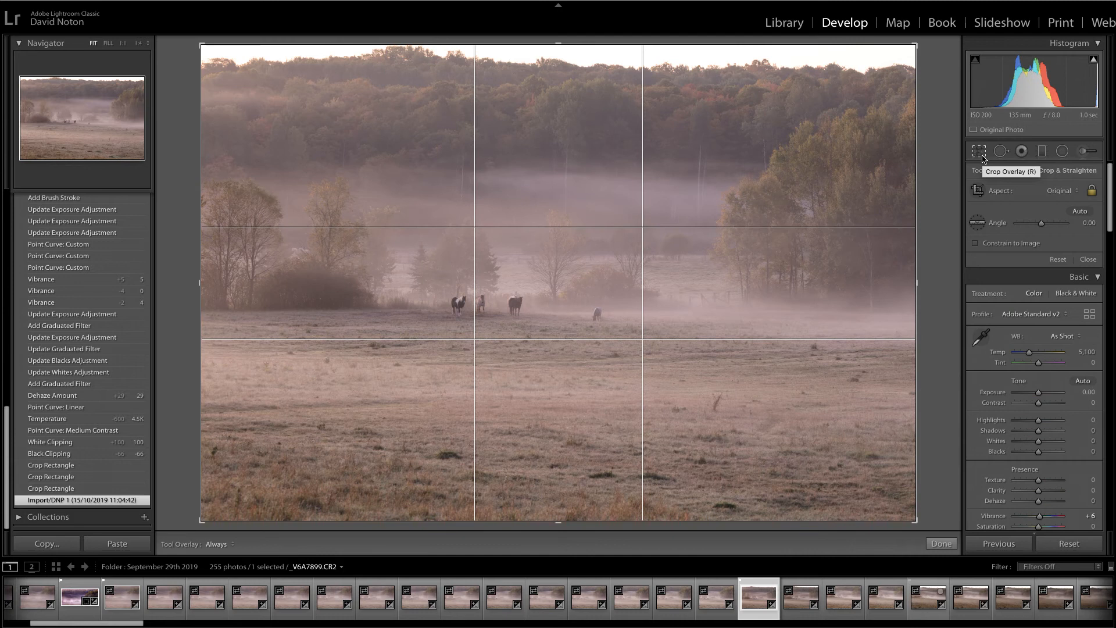
left_click(1092, 191)
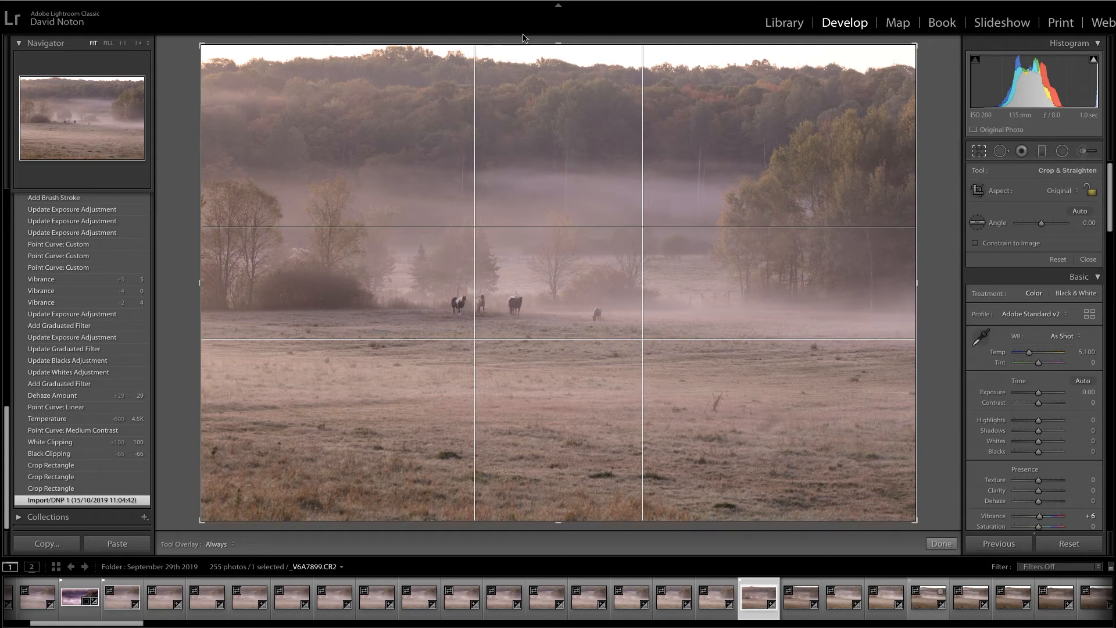
left_click_drag(560, 45, 560, 63)
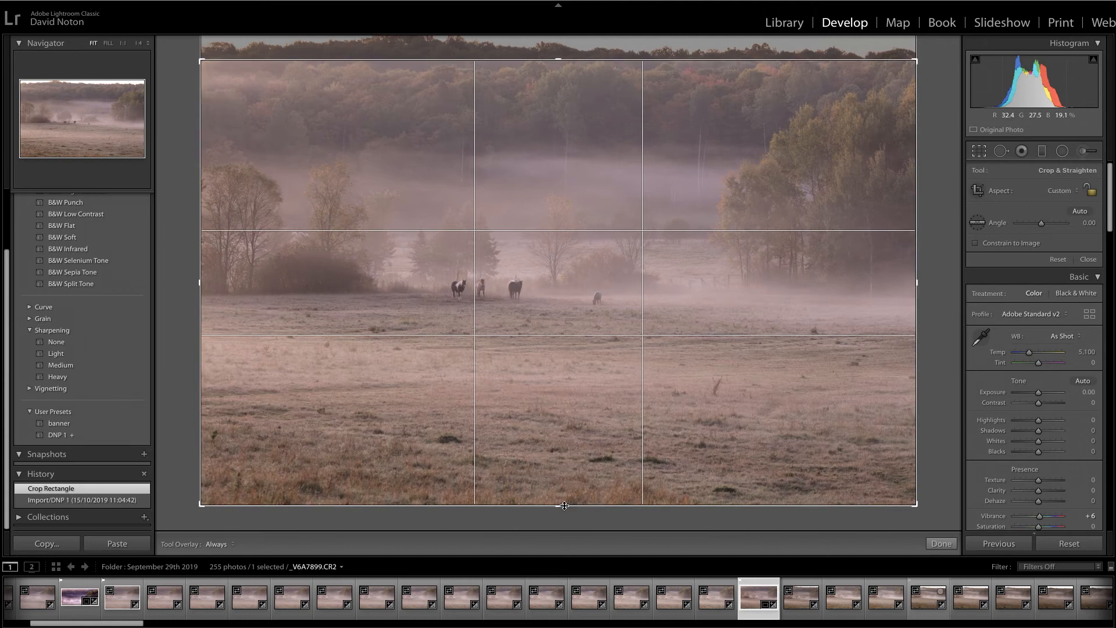
left_click_drag(560, 506, 561, 441)
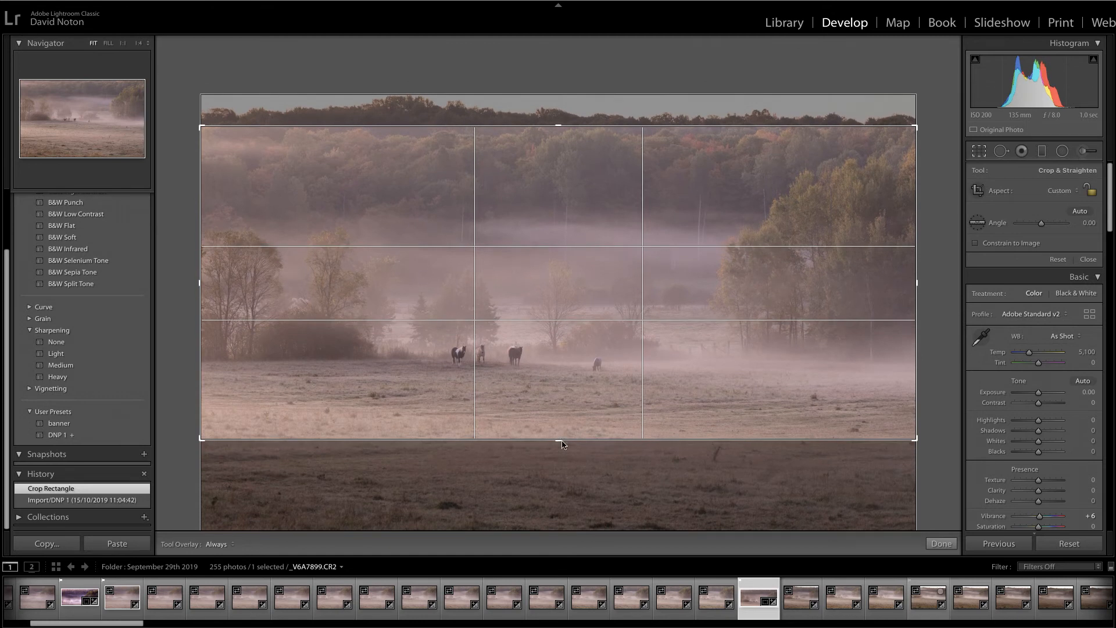
left_click(944, 545)
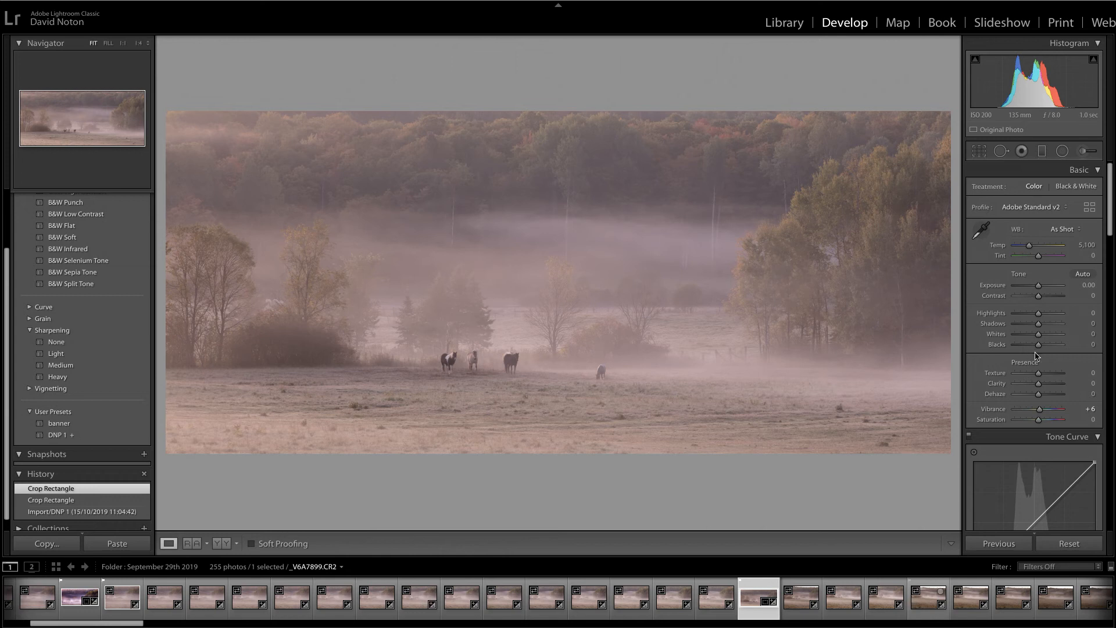
Step: Set Blacks to -61 and Whites to +100 while checking the clipping previews
key("alt")
left_click_drag(1039, 348, 1025, 351)
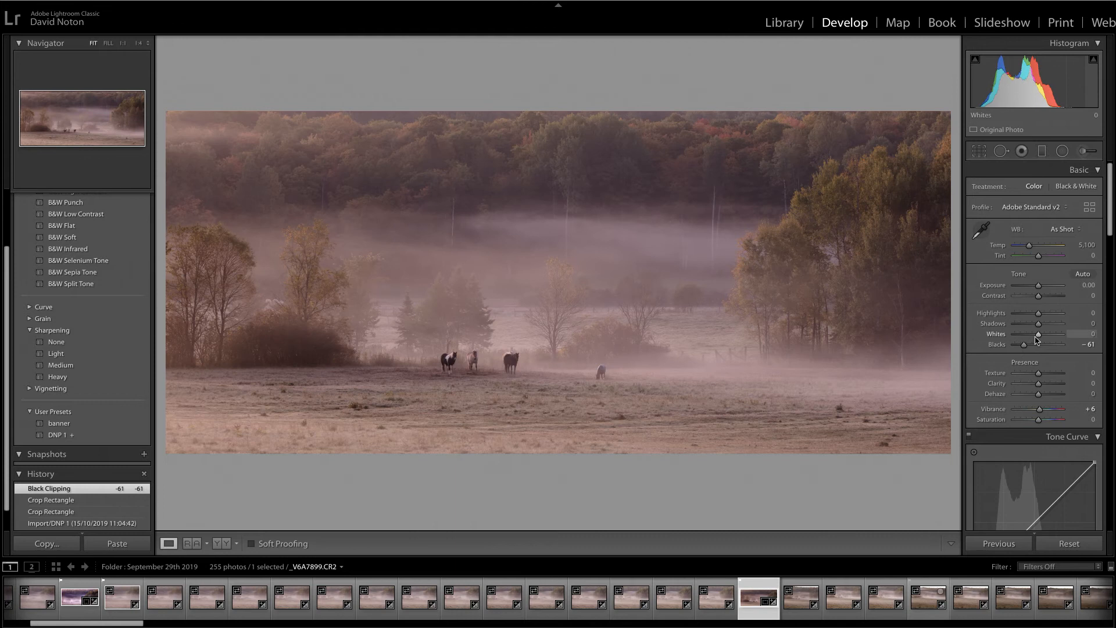
key("alt")
left_click_drag(1039, 336, 1066, 340)
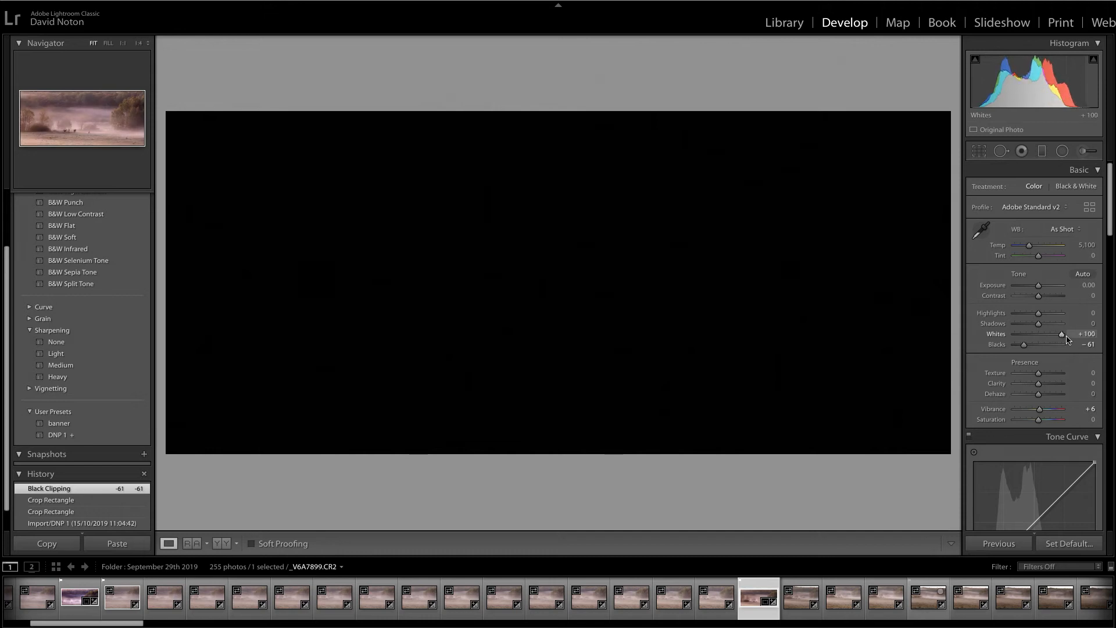
left_click_drag(1067, 340, 1066, 341)
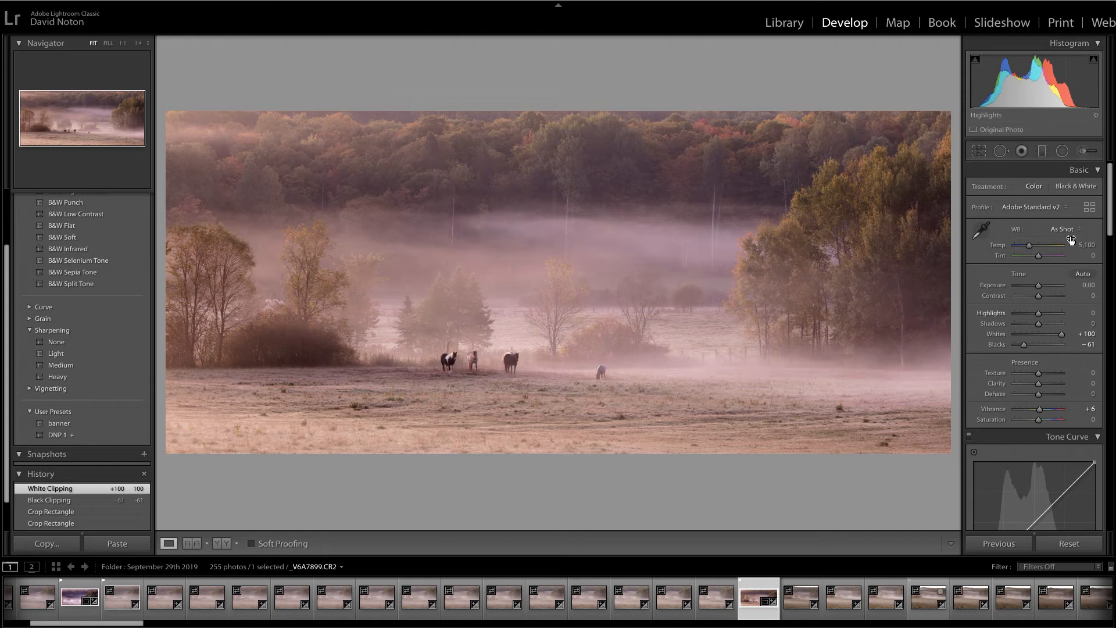
Step: Add a midpoint to the RGB point curve and pull it down slightly to darken the midtones
scroll(1111, 198, "down", 2)
mouse_move(1112, 199)
left_mouse_down()
mouse_move(1111, 213)
mouse_move(1110, 196)
left_mouse_up()
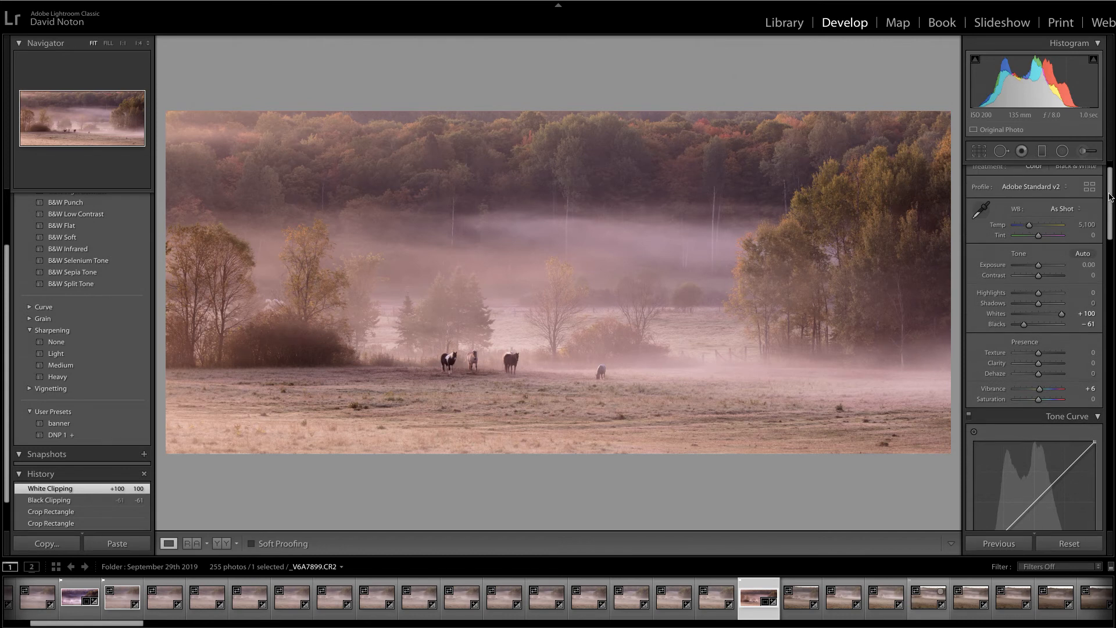
left_click_drag(1111, 197, 1111, 211)
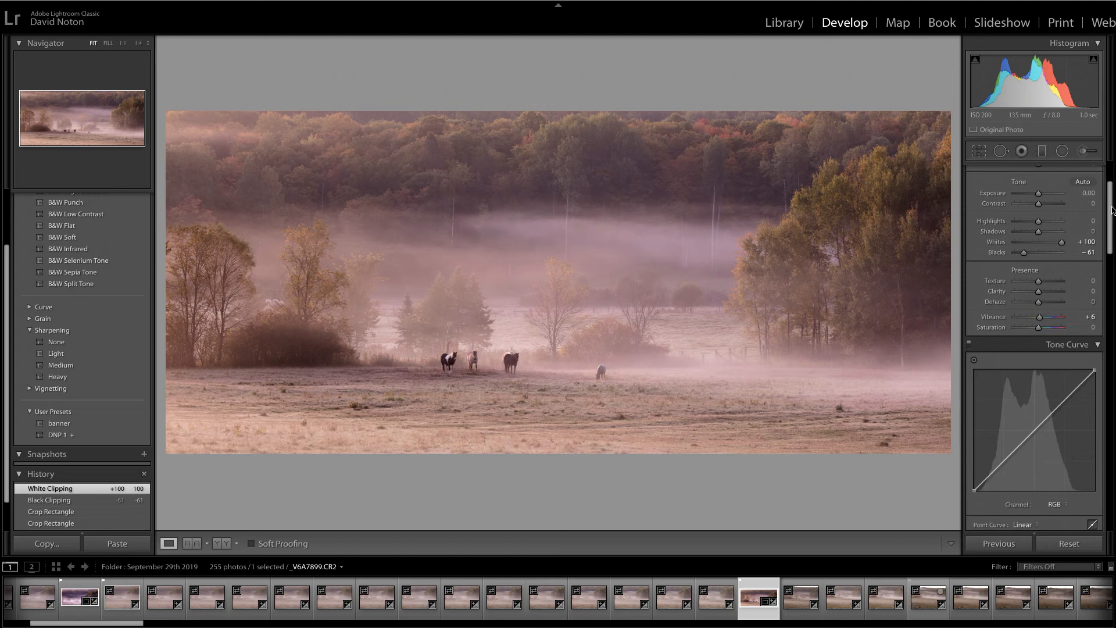
left_click_drag(1037, 436, 1037, 438)
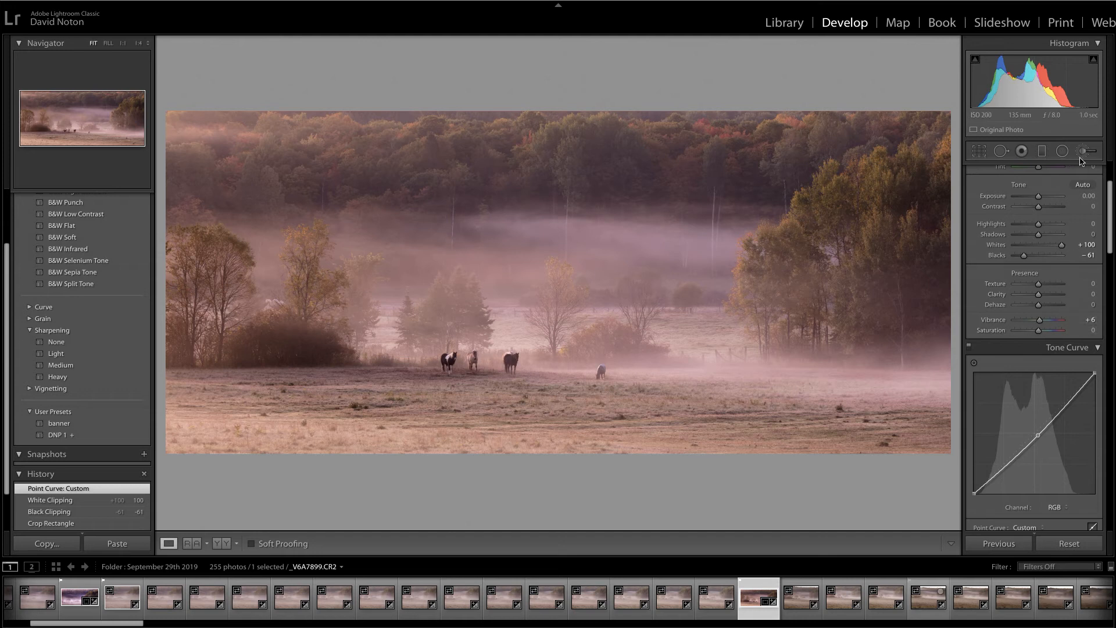
Step: Try the Auto white balance and return it to As Shot
left_click_drag(1110, 216, 1105, 207)
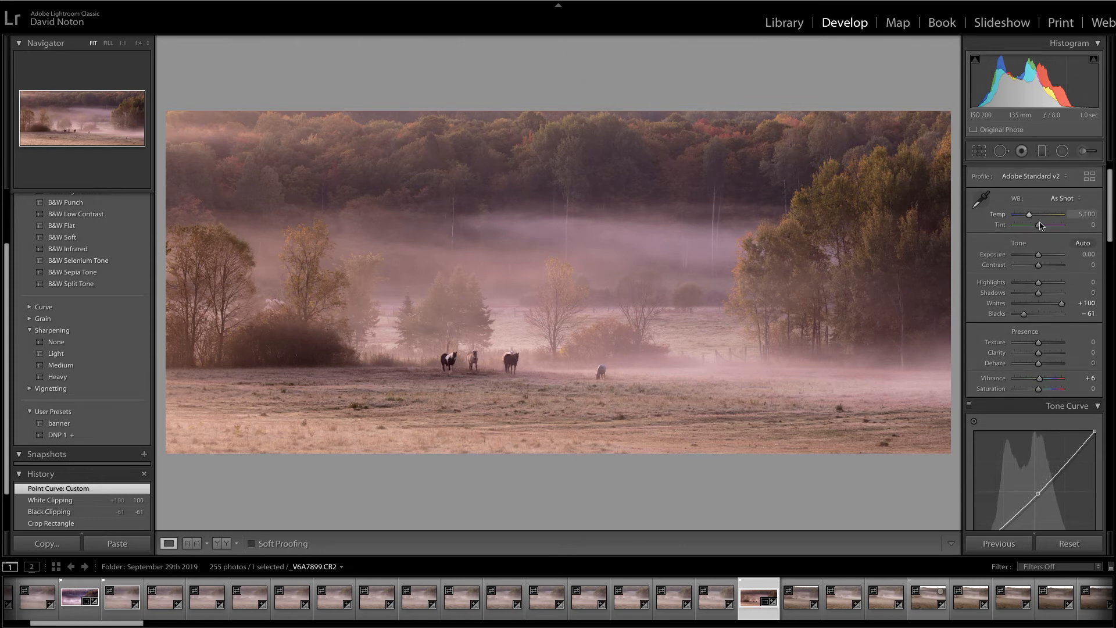
left_click(1080, 200)
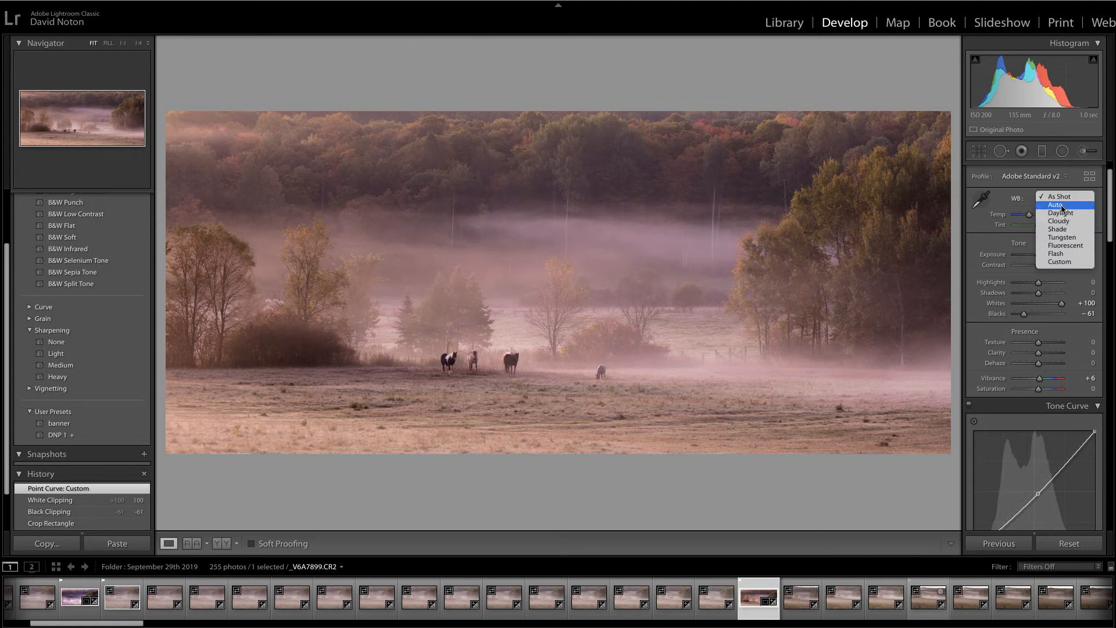
left_click(1058, 206)
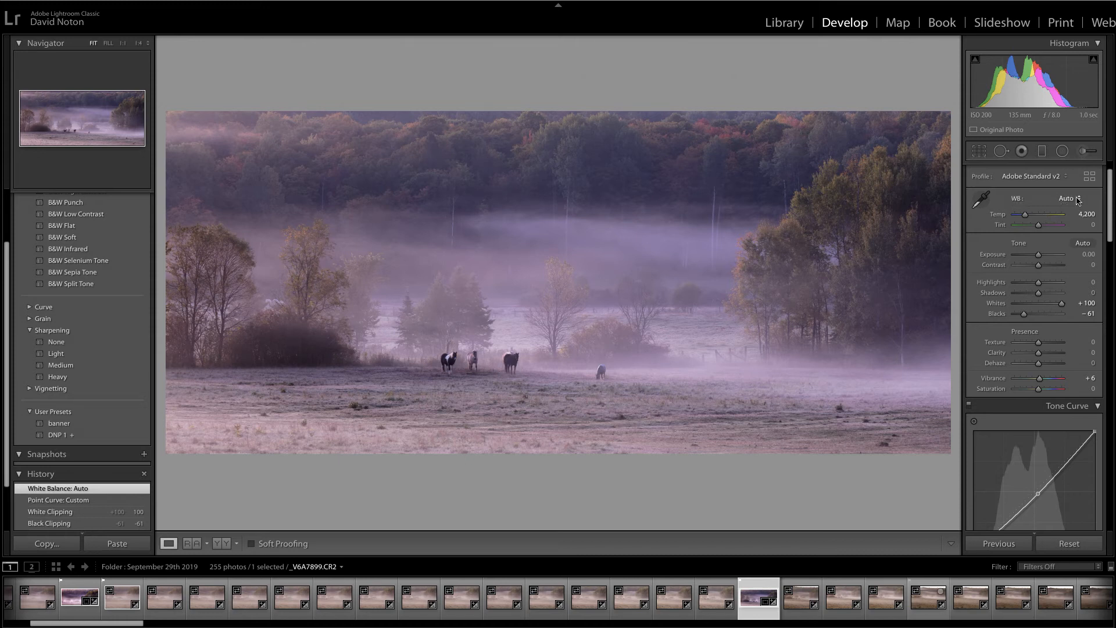
left_click(1076, 200)
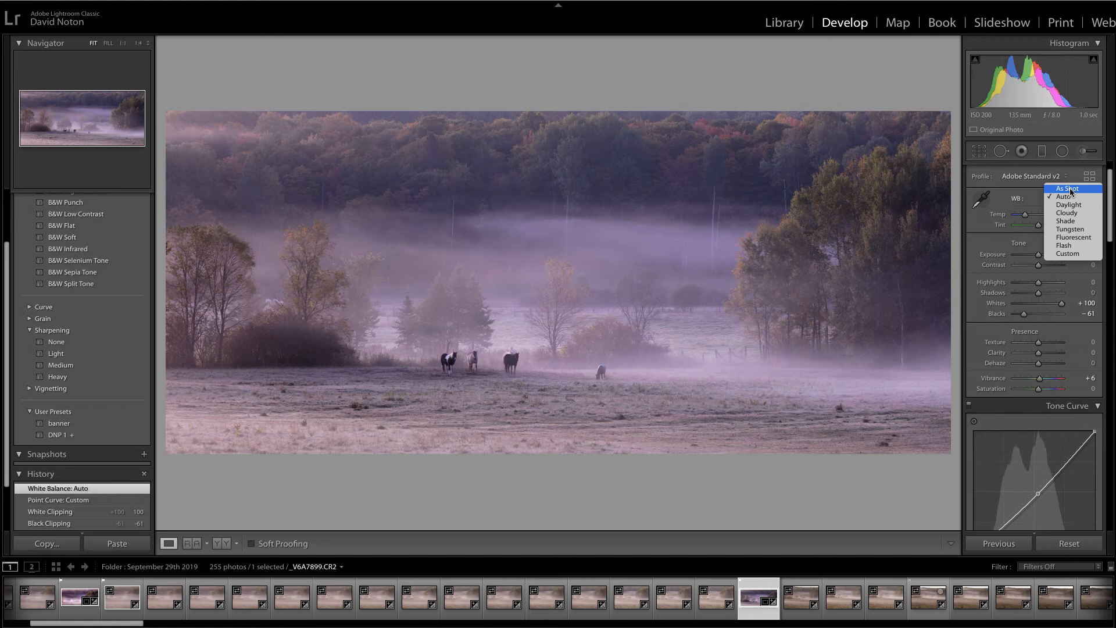
left_click(1070, 187)
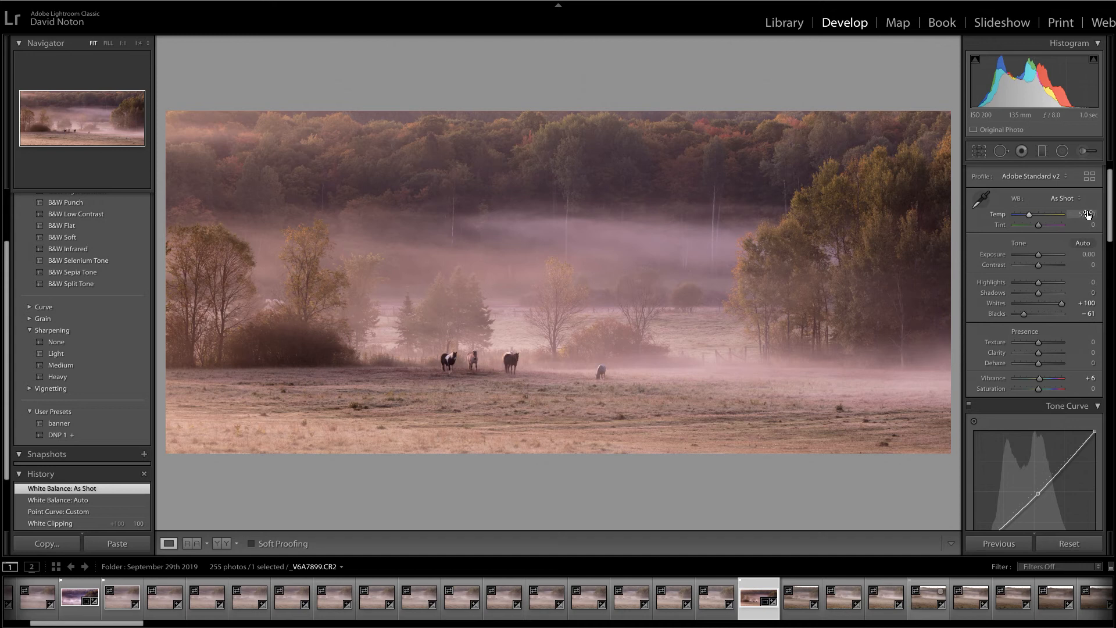
Step: Cool the white balance by setting the colour temperature to 4,705
left_click(1088, 214)
left_click(1028, 216)
left_click_drag(1028, 218, 1027, 221)
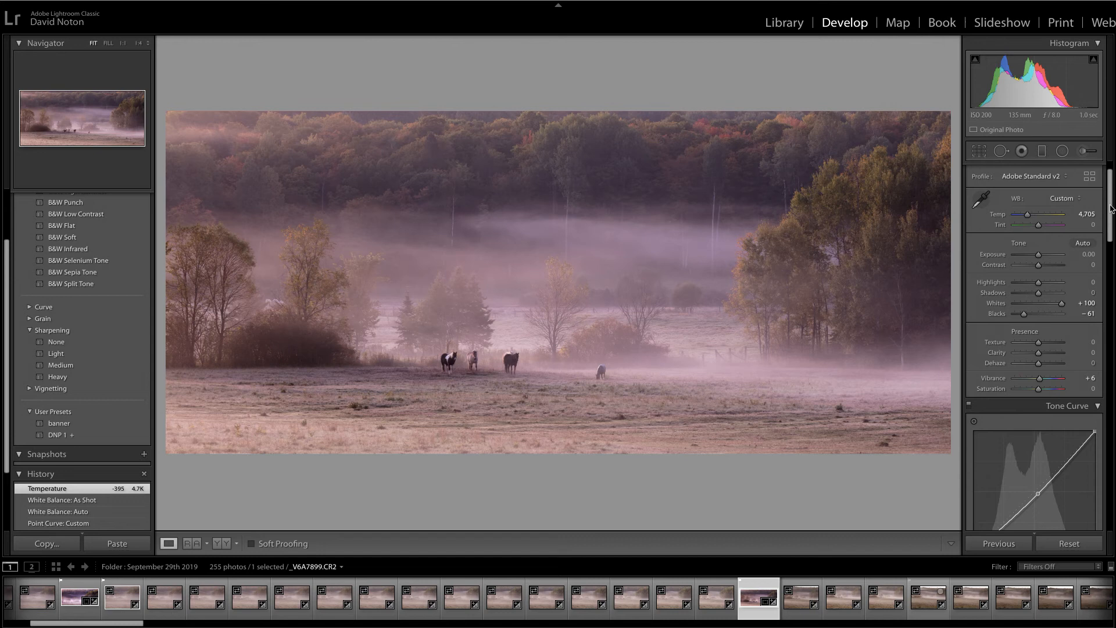
Step: Set Dehaze to +27 to add definition to the misty scene
left_click_drag(1107, 213, 1113, 227)
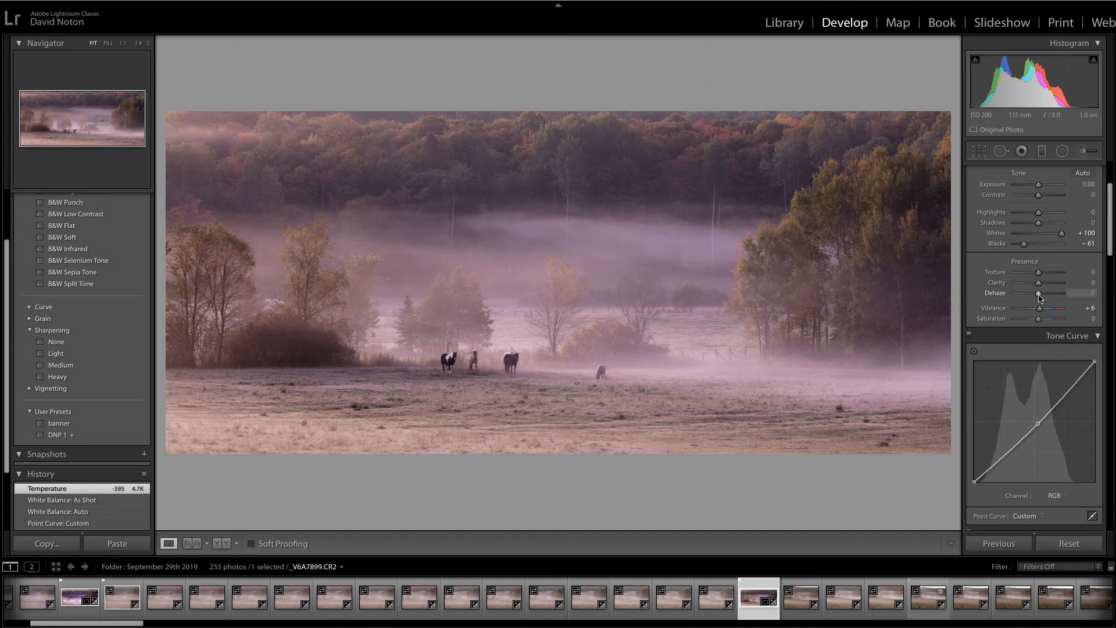
left_click_drag(1039, 295, 1043, 294)
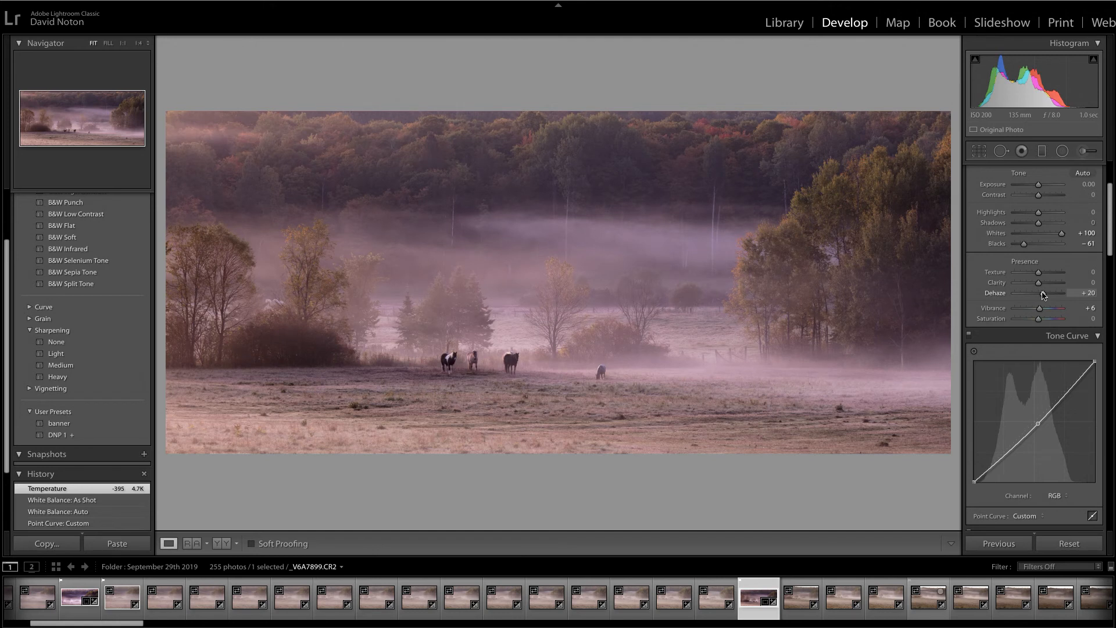
left_click_drag(1043, 295, 1044, 296)
left_click_drag(1043, 296, 1044, 298)
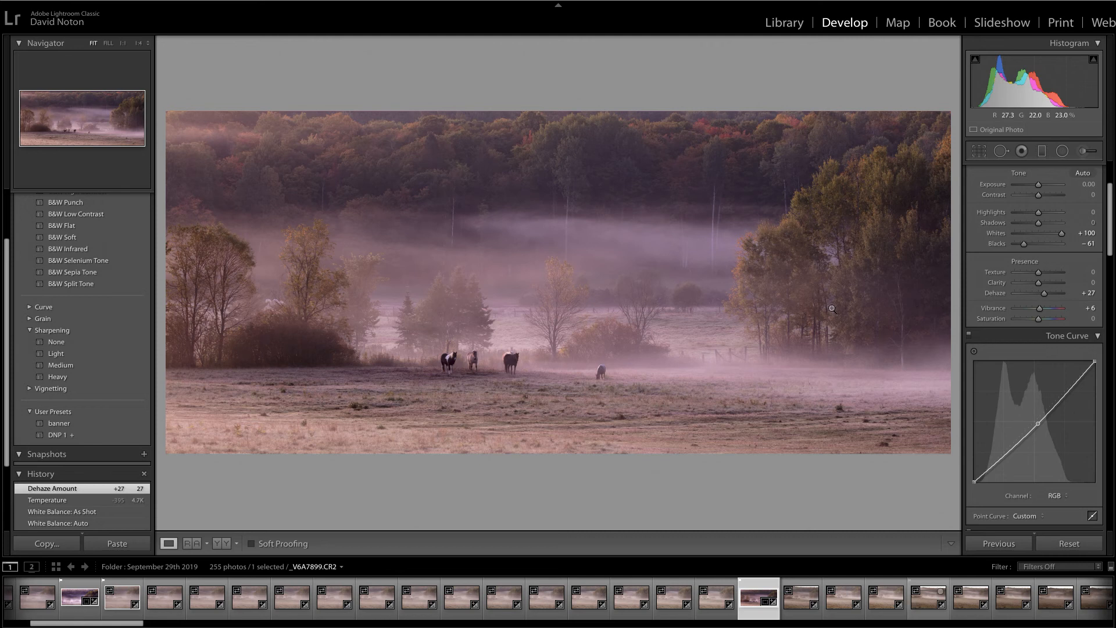
Step: Add a straight horizontal graduated filter over the wooded hillside, fading out through the mist, and lower its upper edge slightly
left_click(1042, 153)
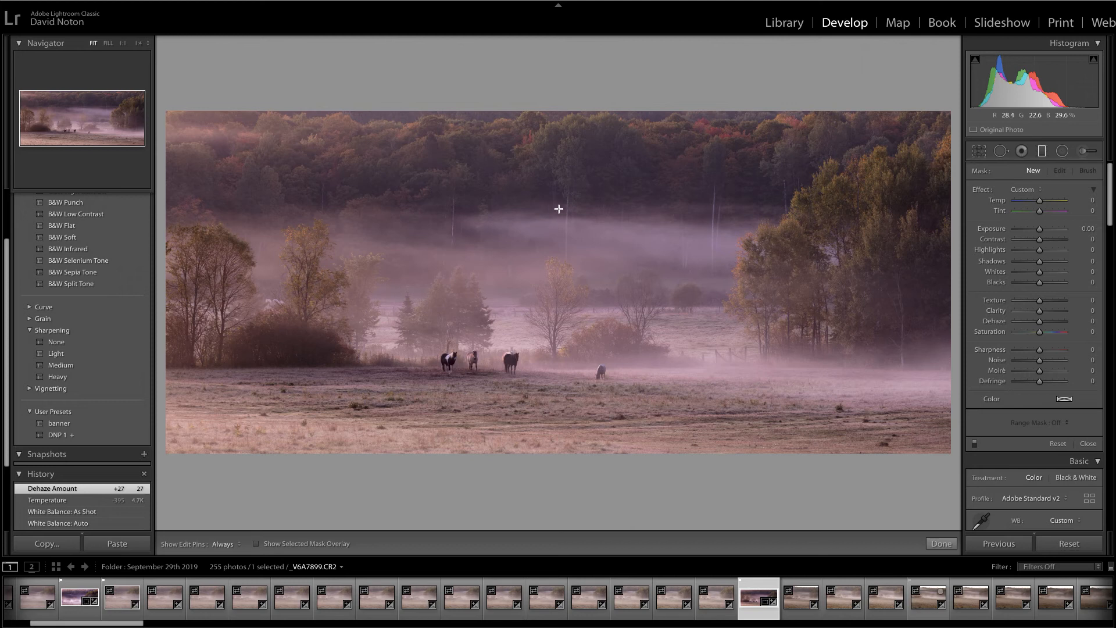
key("shift")
left_click_drag(558, 199, 557, 292)
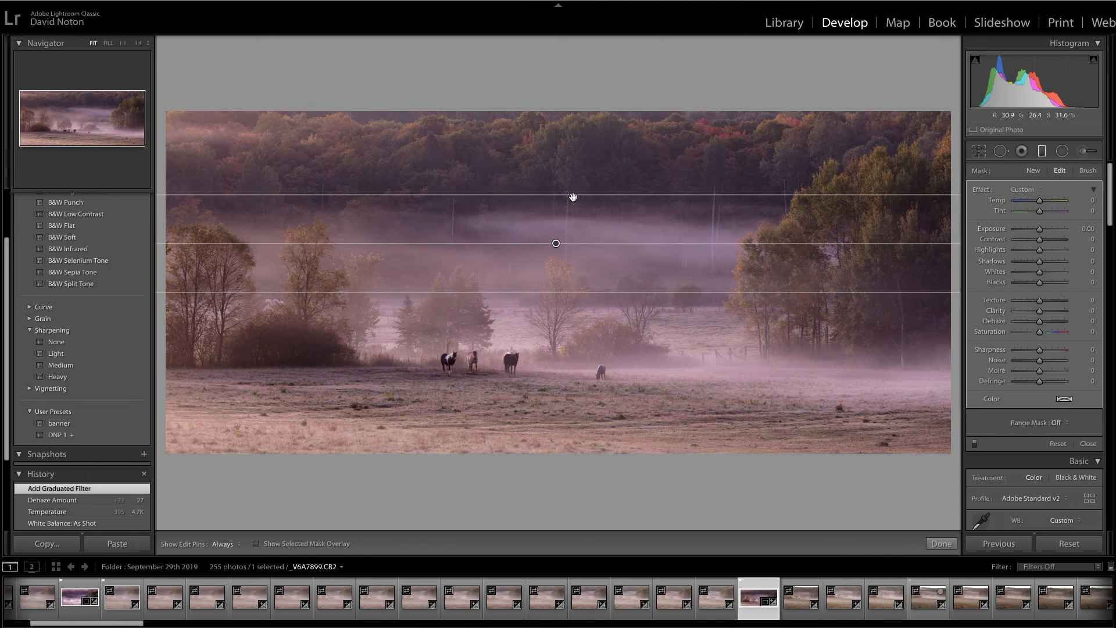
left_click_drag(570, 193, 574, 204)
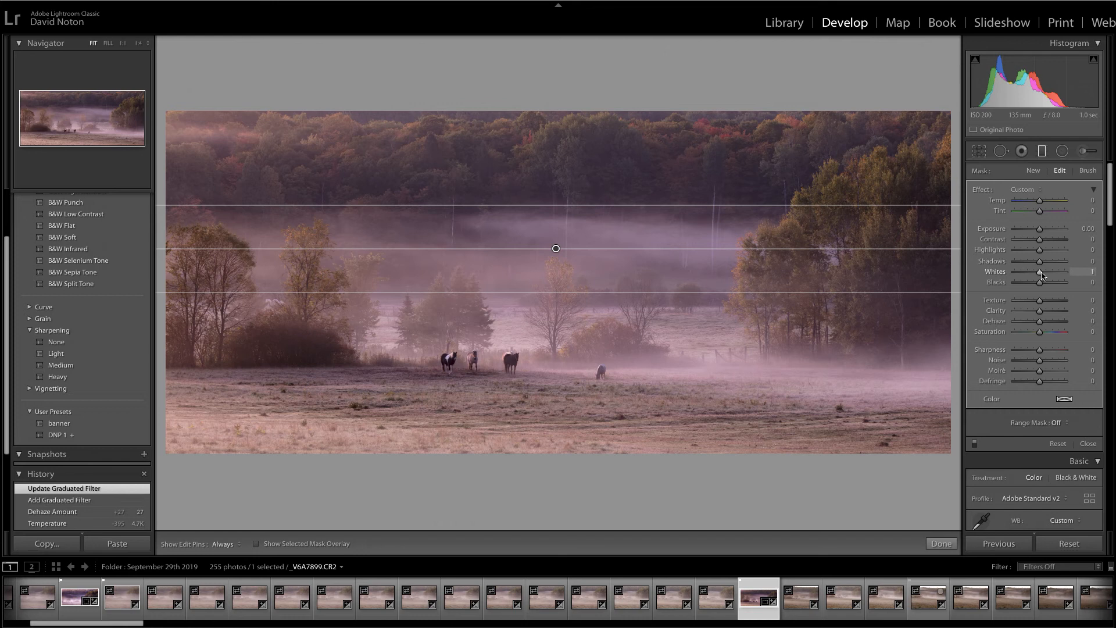
Step: Set the hillside graduated filter's Whites to 52 and Blacks to -8, and extend its fade upward into the woodland
left_click_drag(1046, 275, 1052, 274)
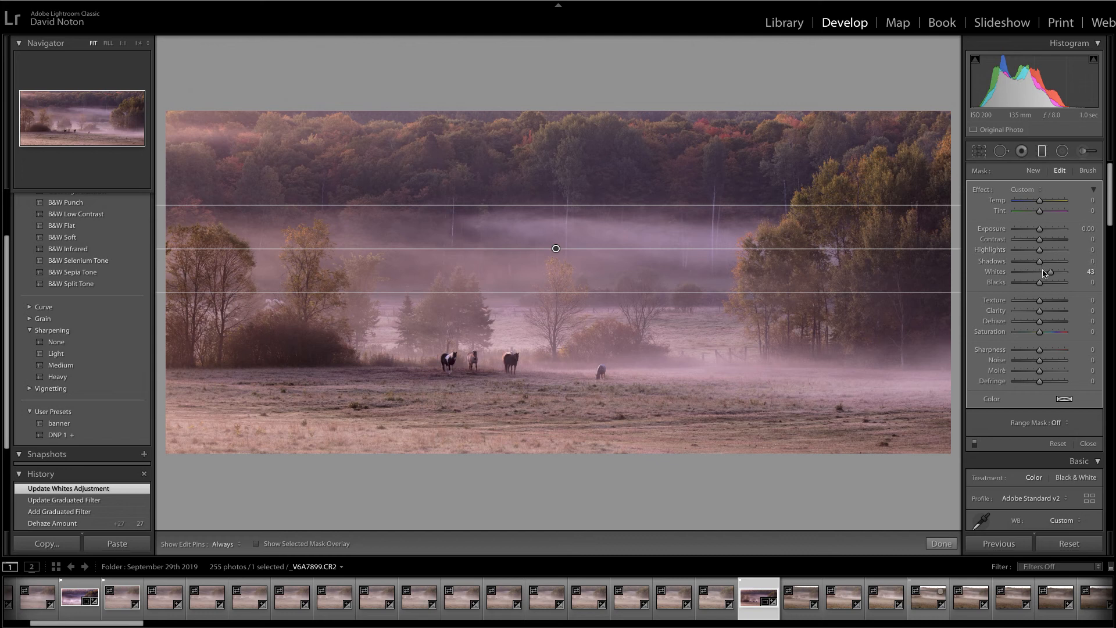
mouse_move(1040, 284)
left_mouse_down()
mouse_move(1026, 291)
mouse_move(1054, 273)
left_mouse_up()
left_click_drag(784, 205, 779, 171)
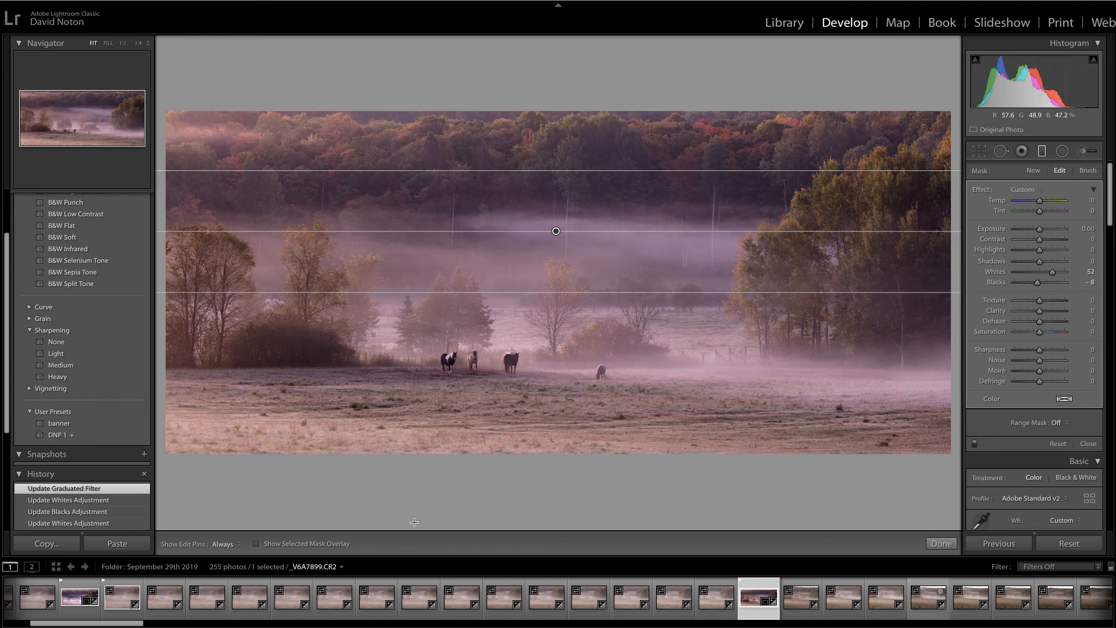
Step: Erase the graduated filter's mask from the large trees on the right, checking it with the mask overlay, and finish the filter
left_click(256, 544)
left_click(1088, 171)
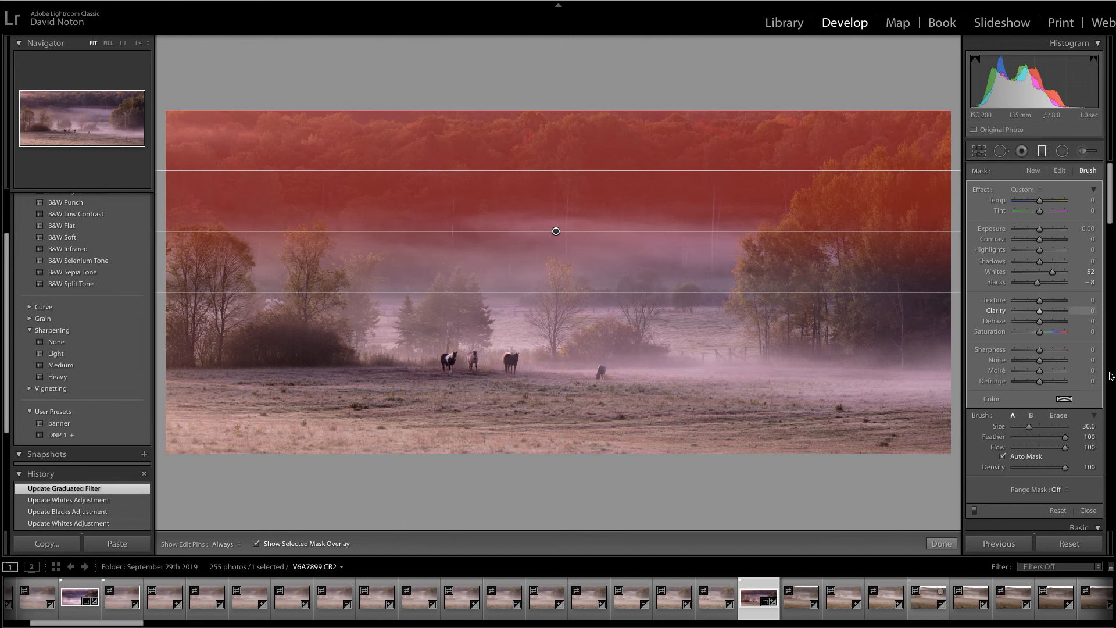
left_click(1057, 416)
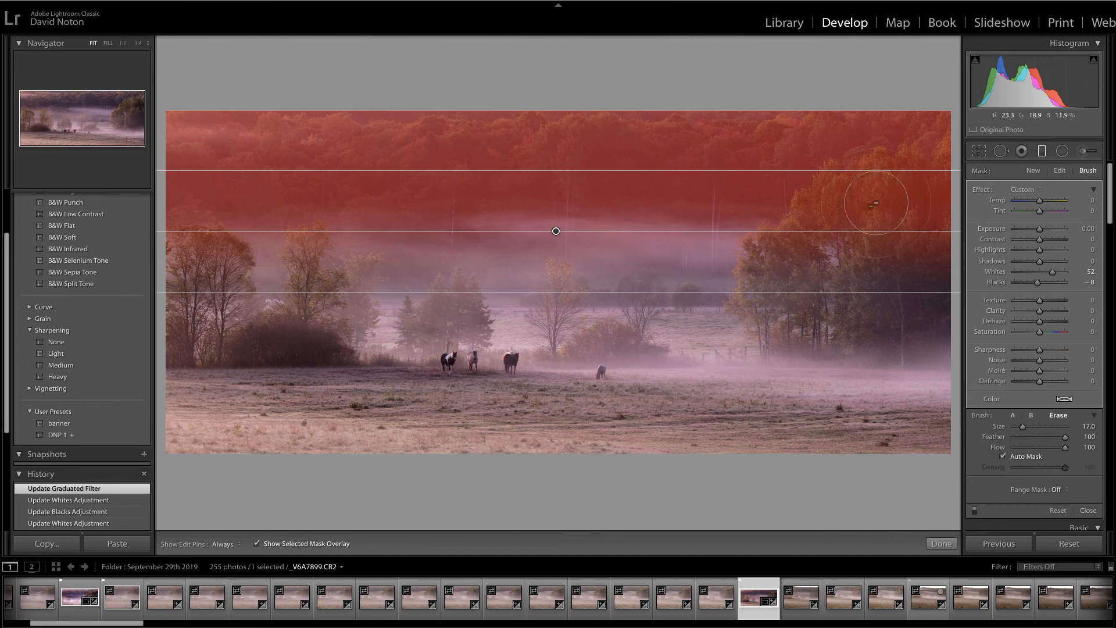
key("h")
mouse_move(782, 259)
left_mouse_down()
mouse_move(866, 183)
mouse_move(922, 170)
mouse_move(929, 191)
mouse_move(911, 234)
mouse_move(927, 215)
mouse_move(929, 177)
mouse_move(866, 238)
mouse_move(795, 271)
mouse_move(870, 200)
mouse_move(921, 189)
mouse_move(907, 250)
mouse_move(814, 254)
mouse_move(787, 268)
mouse_move(822, 227)
mouse_move(889, 214)
mouse_move(923, 229)
left_mouse_up()
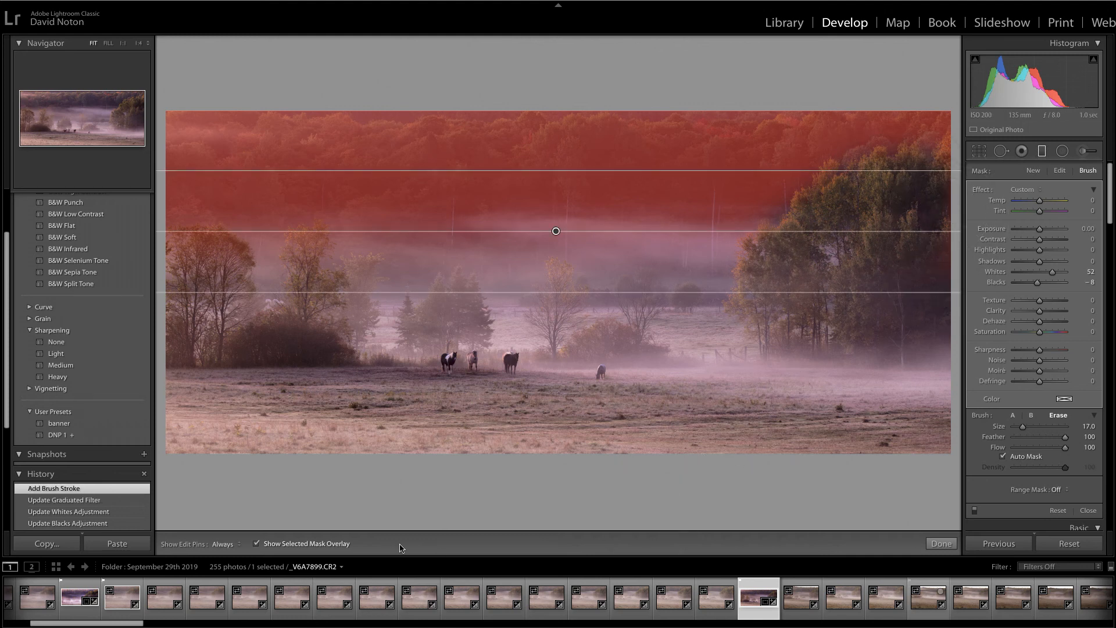
left_click(256, 545)
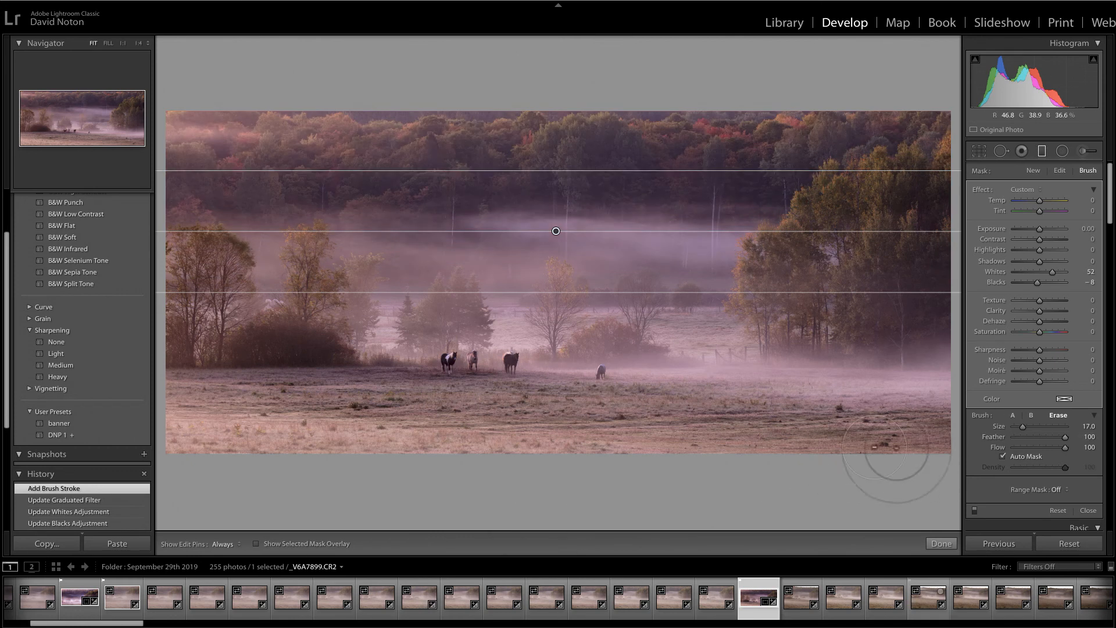
left_click(940, 543)
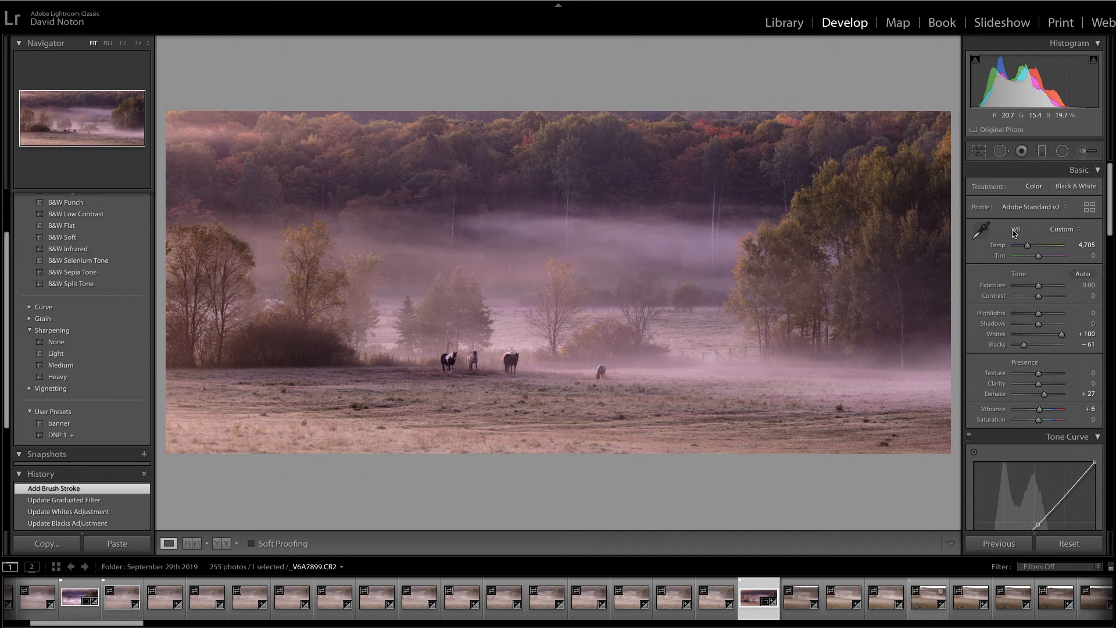
Step: Add a narrow graduated filter fading upward across the foreground field, set its Exposure to -0.13, and finish the filter
left_click(1042, 151)
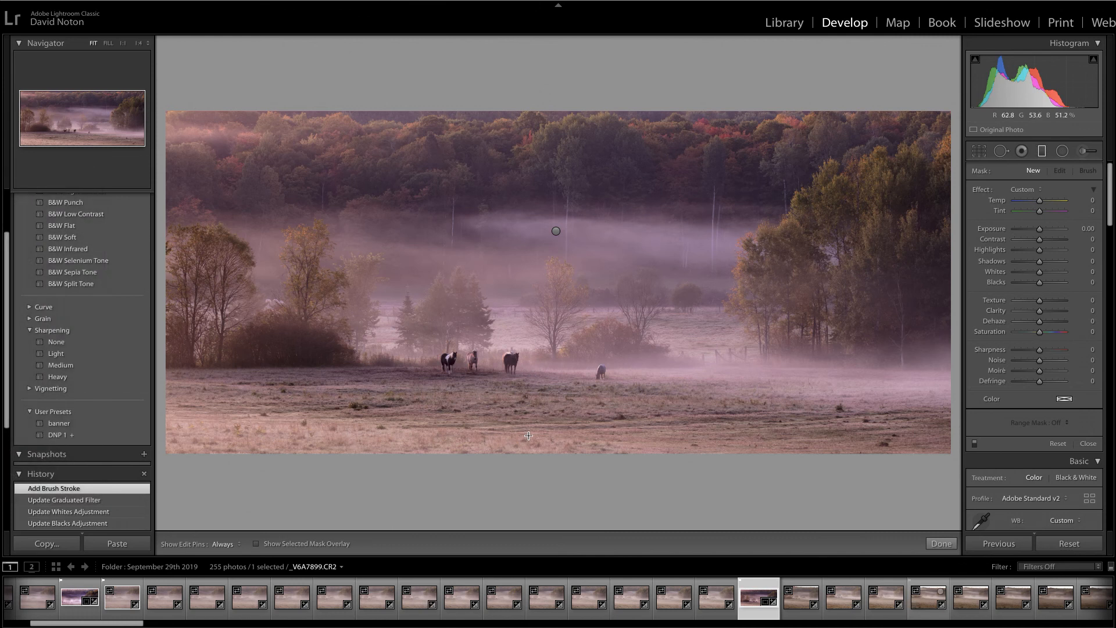
left_click_drag(531, 436, 534, 401)
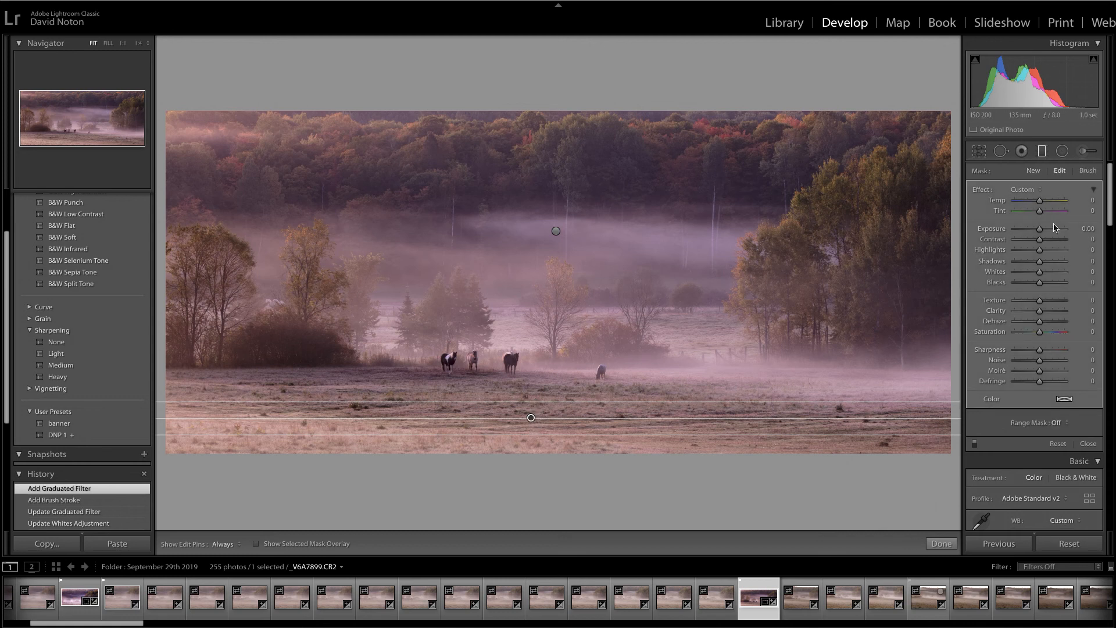
left_click_drag(1040, 231, 1040, 233)
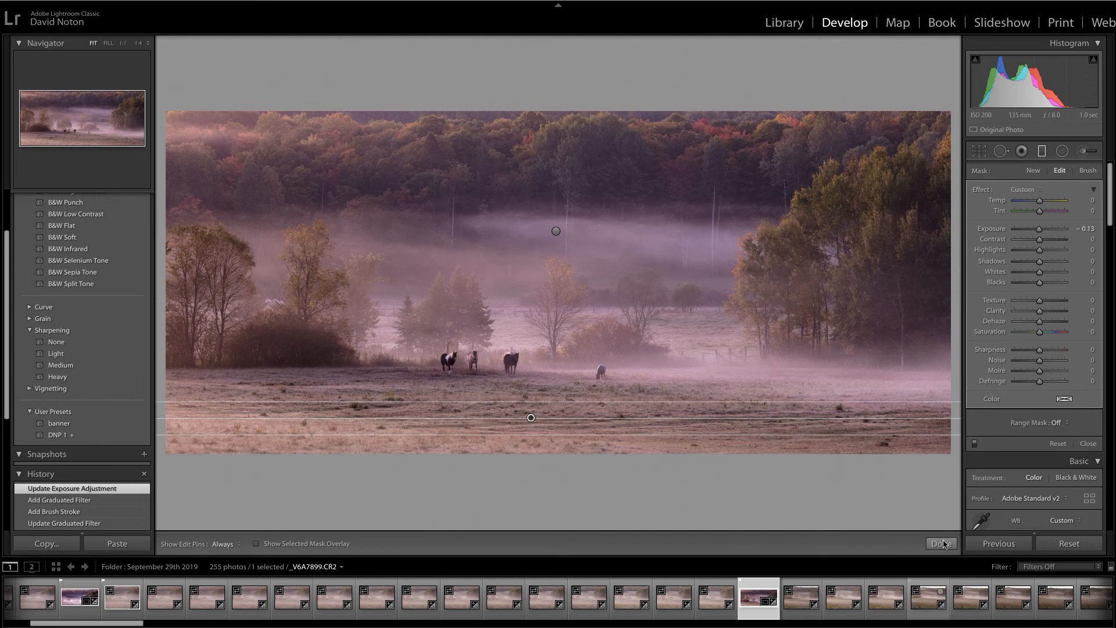
left_click(940, 543)
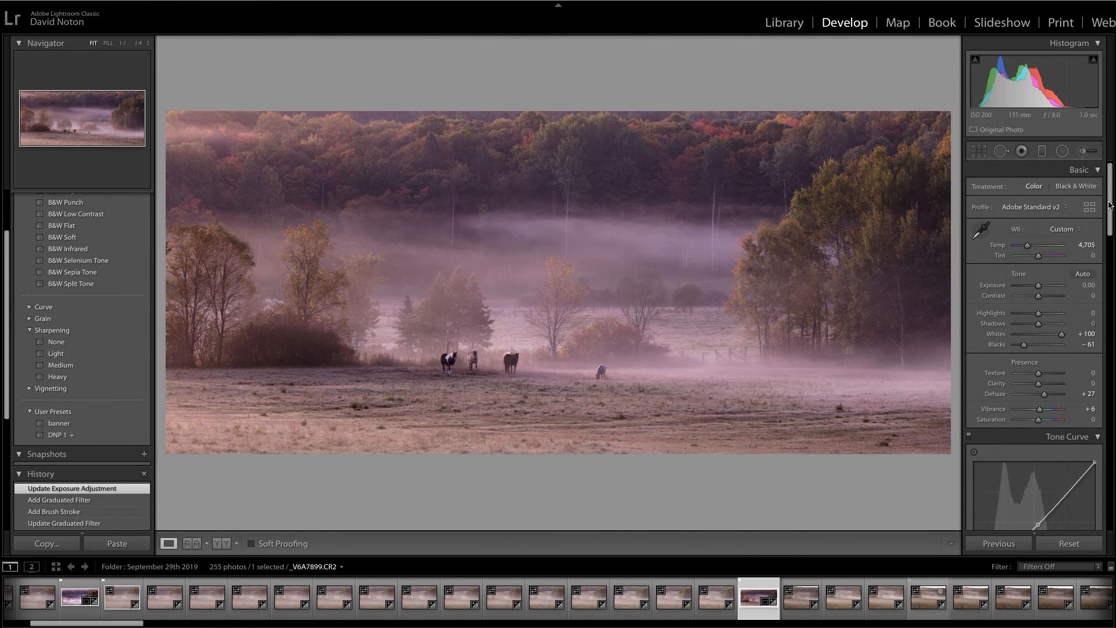
Step: Apply the Medium Contrast preset to the tone curve's point curve
scroll(1065, 462, "down", 5)
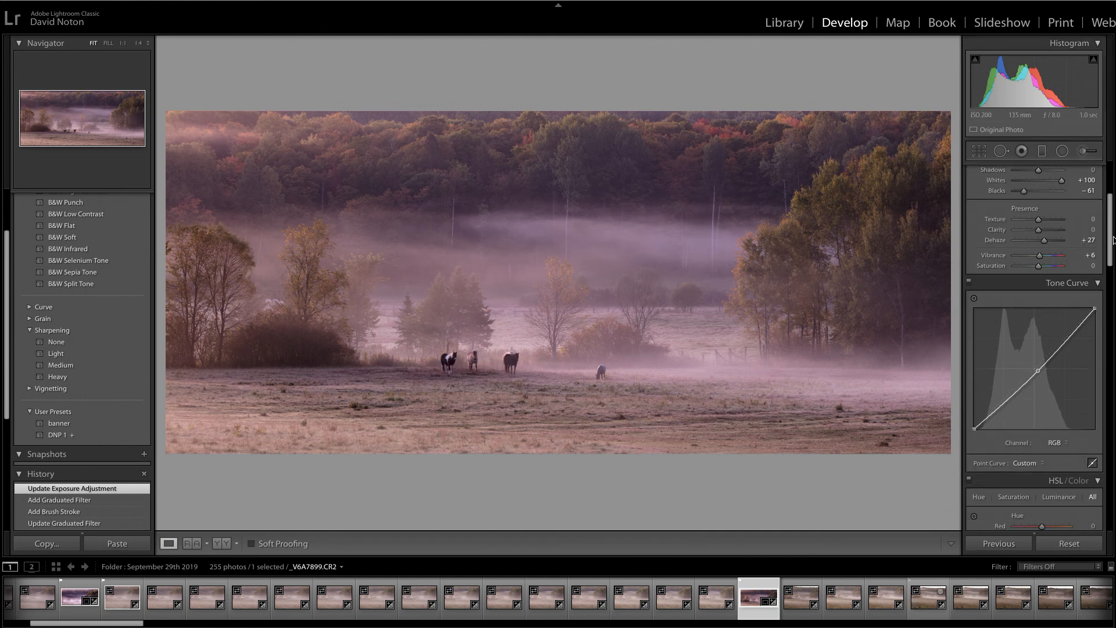
left_click(1041, 463)
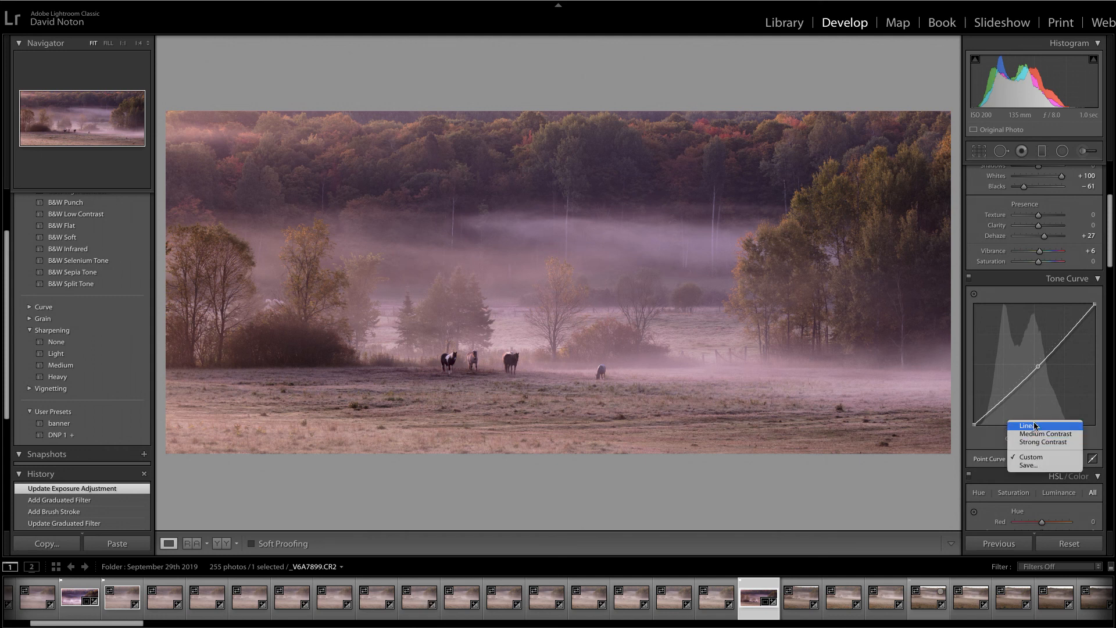
left_click(1038, 437)
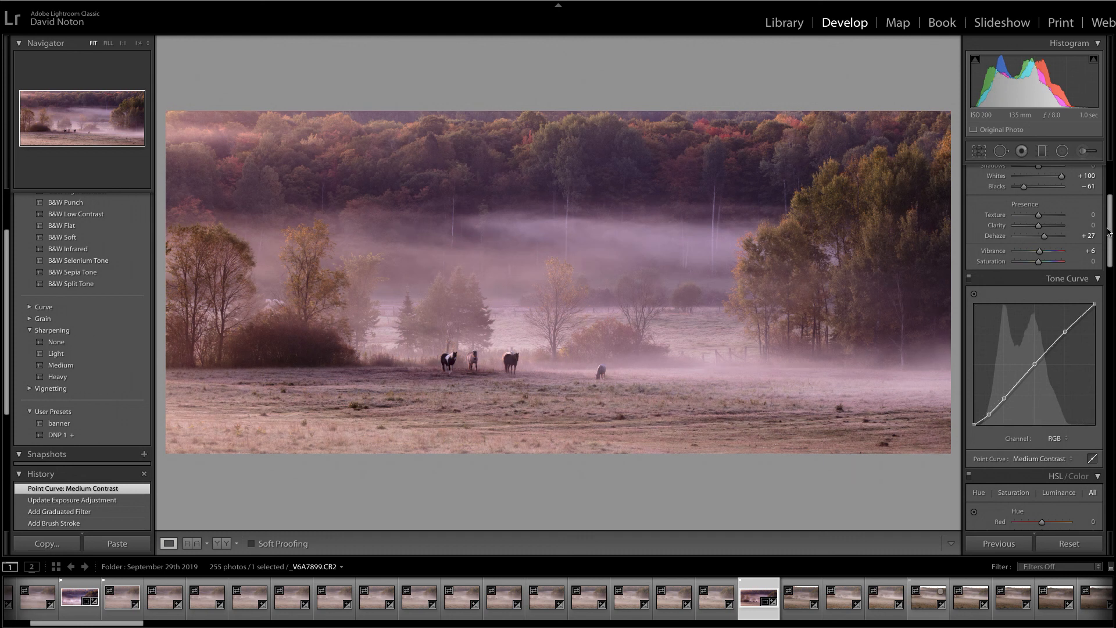
Step: Reduce the Magenta saturation to -32 in the HSL adjustments
left_click_drag(1108, 231, 1109, 213)
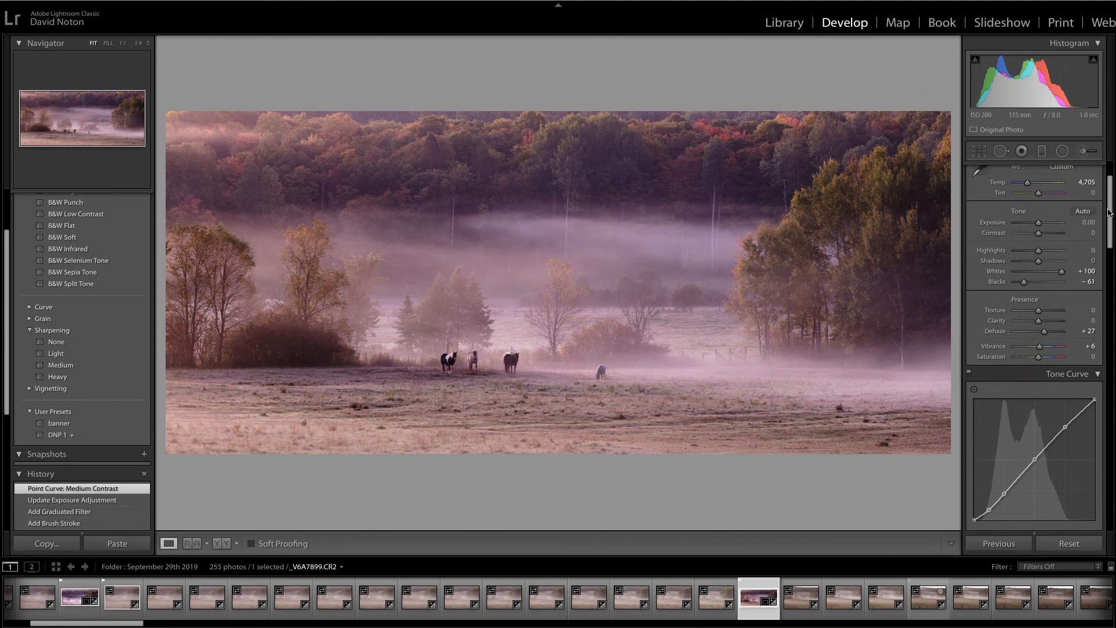
left_click_drag(1108, 213, 1104, 194)
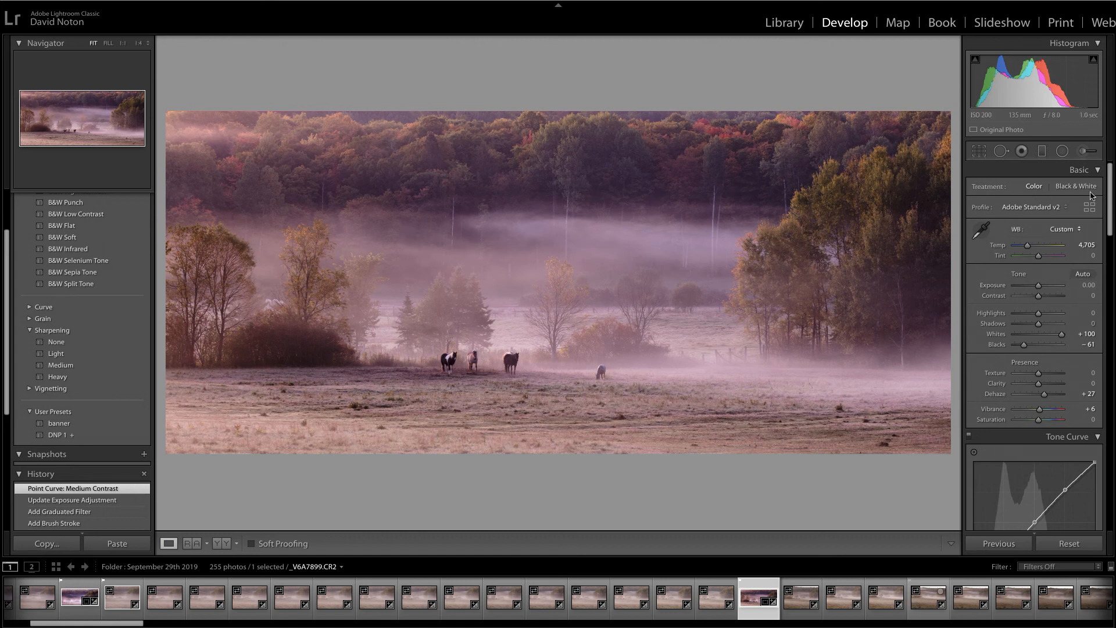
left_click_drag(1109, 207, 1114, 264)
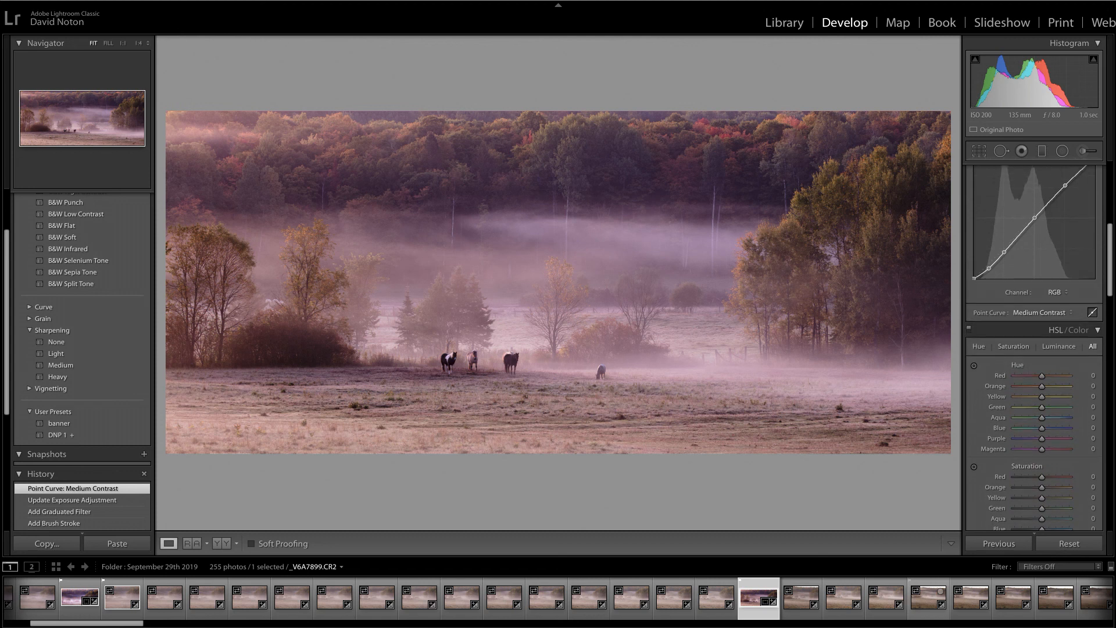
left_click(1097, 330)
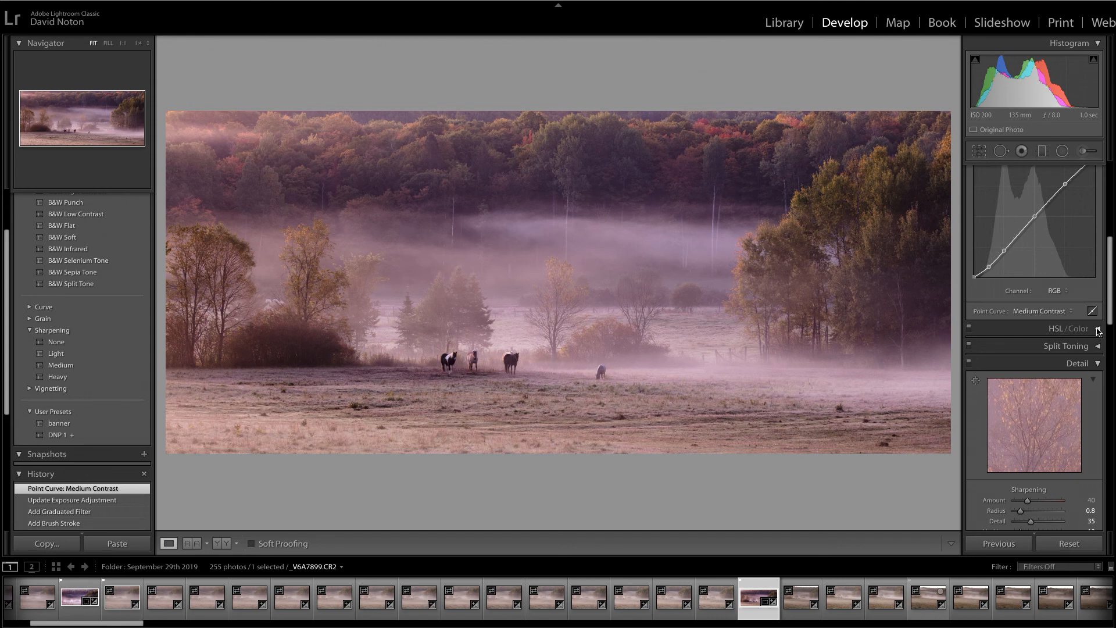
left_click(1098, 329)
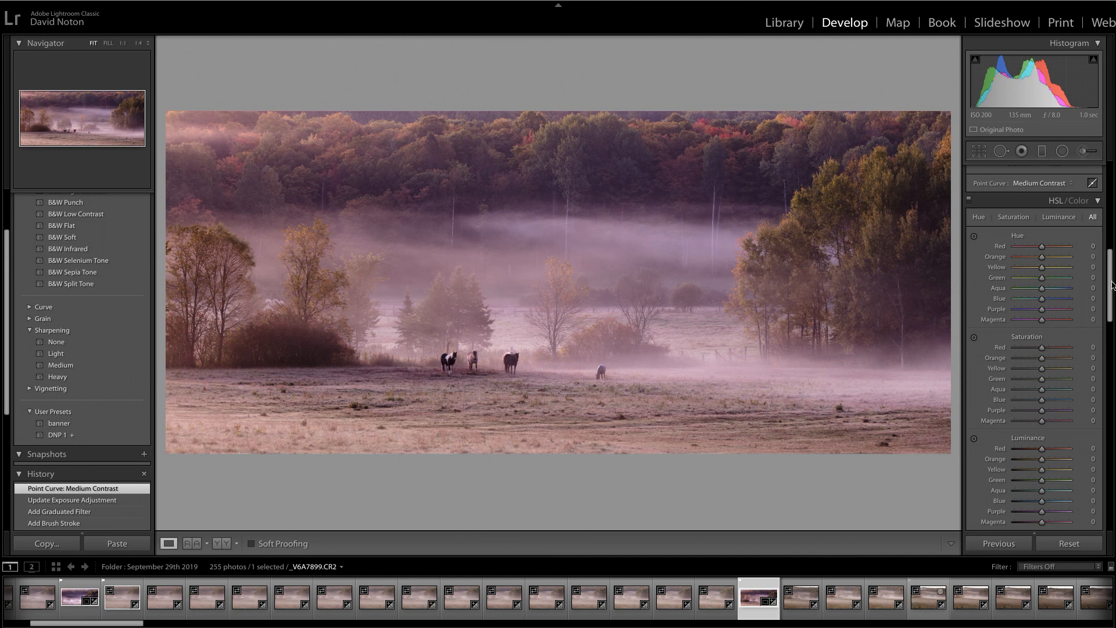
left_click_drag(1109, 284, 1111, 306)
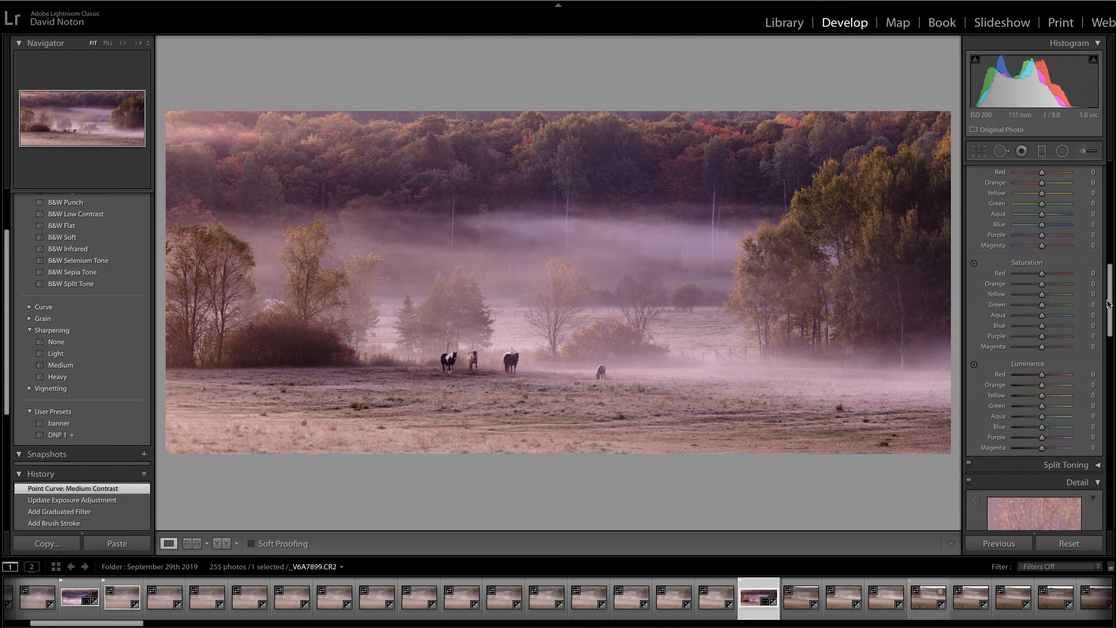
scroll(1111, 302, "down", 3)
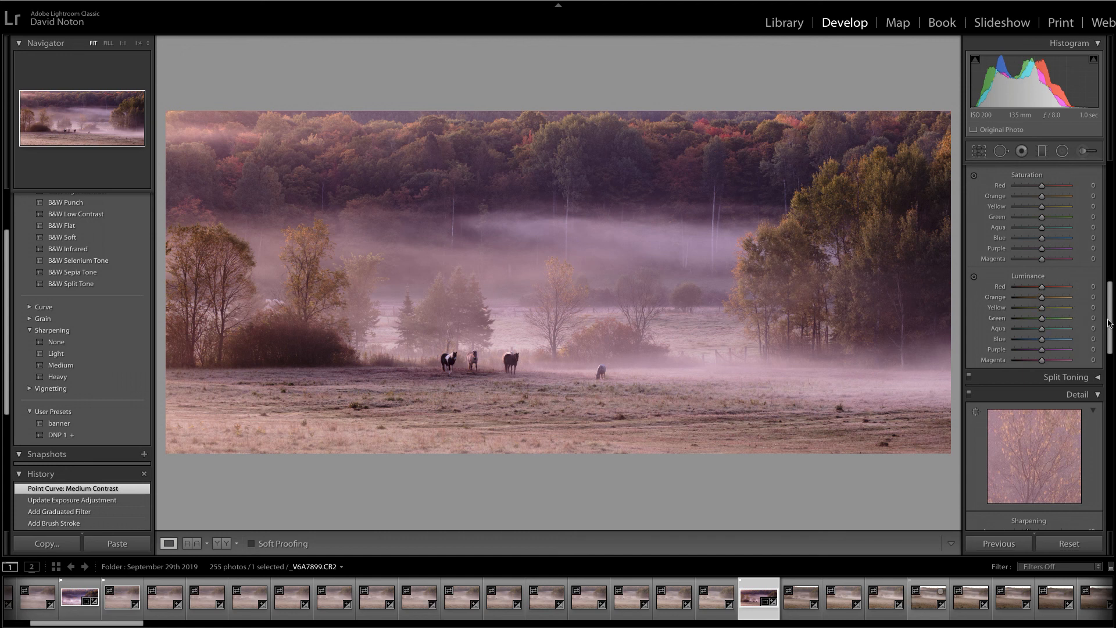
scroll(1110, 325, "up", 2)
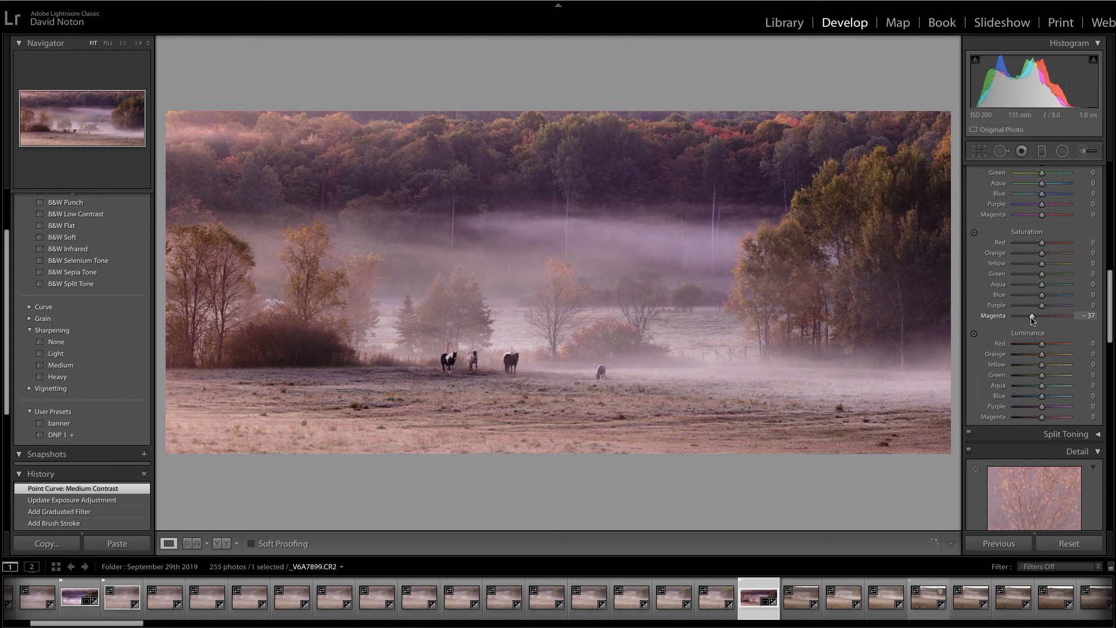
left_click_drag(1033, 321, 1033, 320)
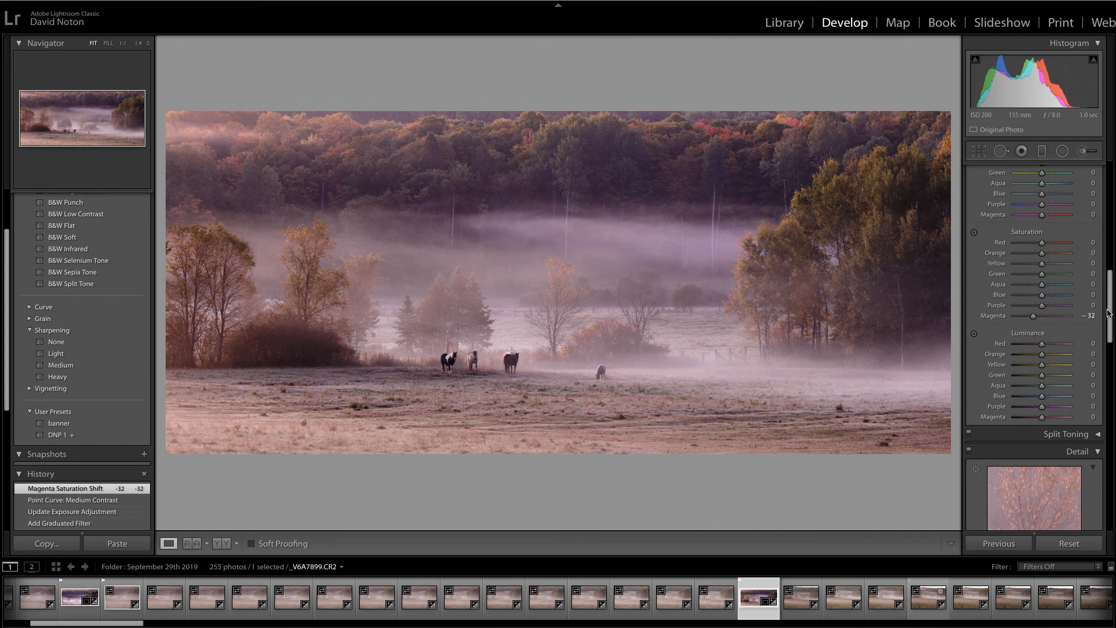
Step: Compare the photo side by side before and after editing, and check the single image enlarged with the side panels hidden, restoring them when done
left_click_drag(1111, 315, 1112, 343)
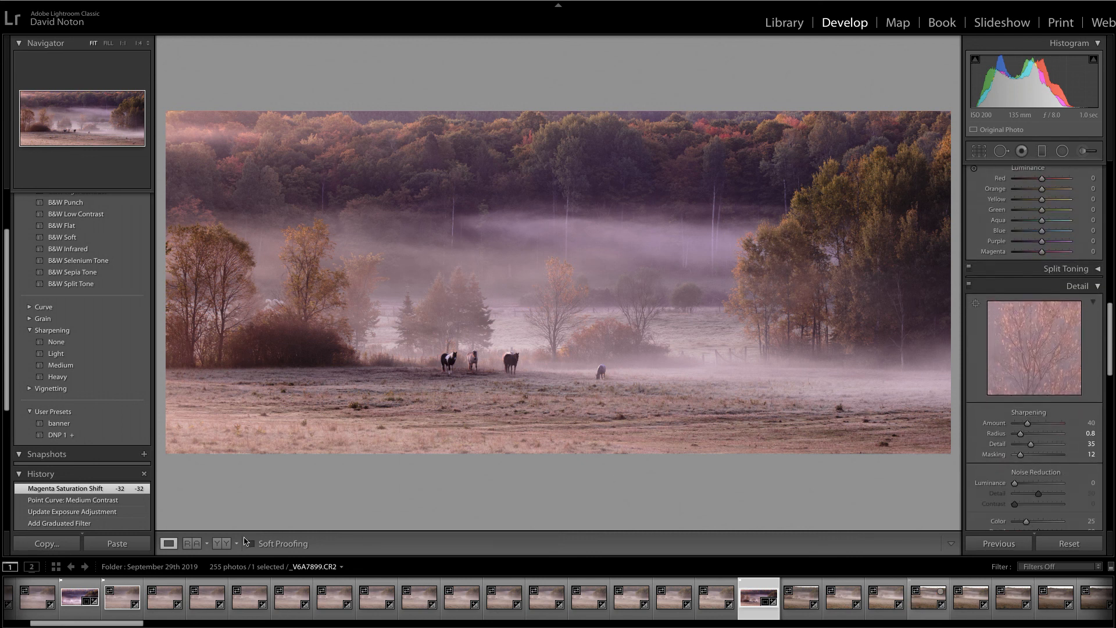
left_click(222, 544)
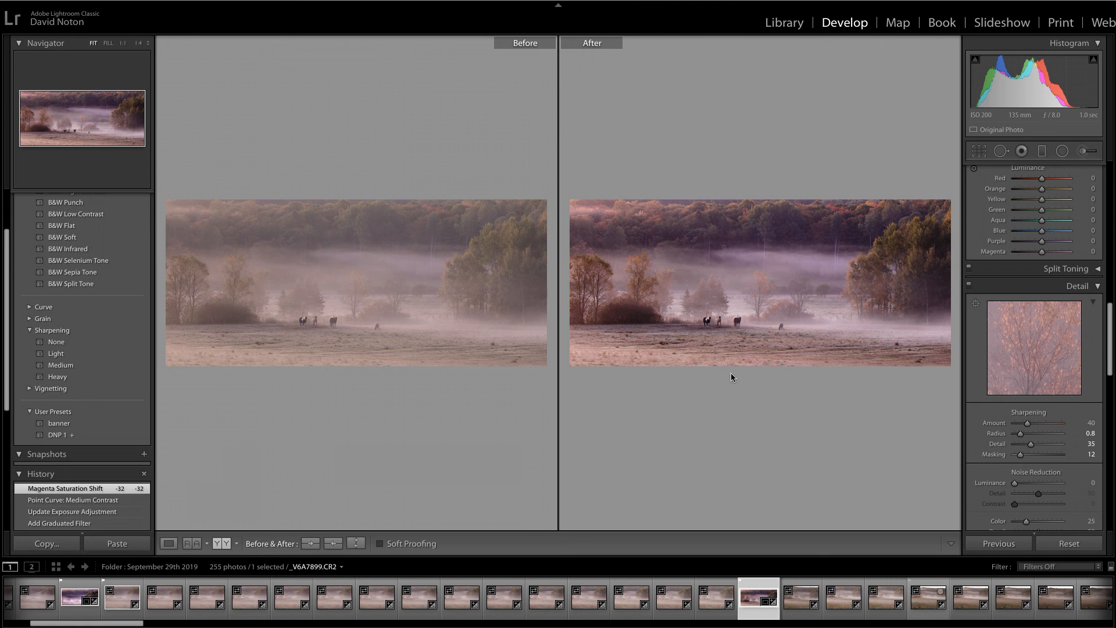
left_click(168, 543)
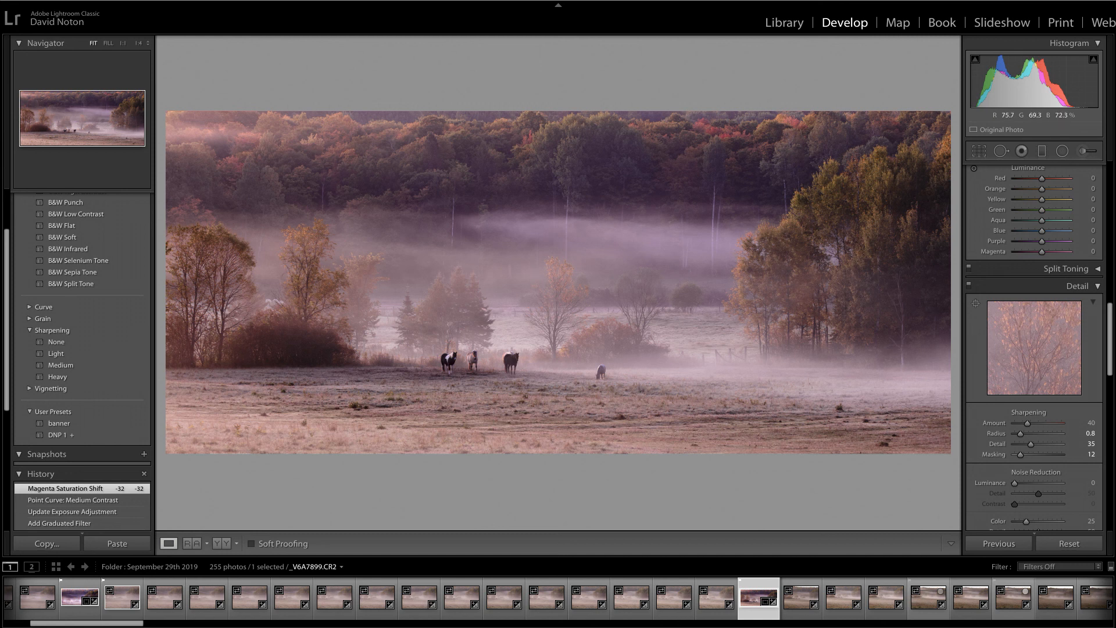
key("Tab")
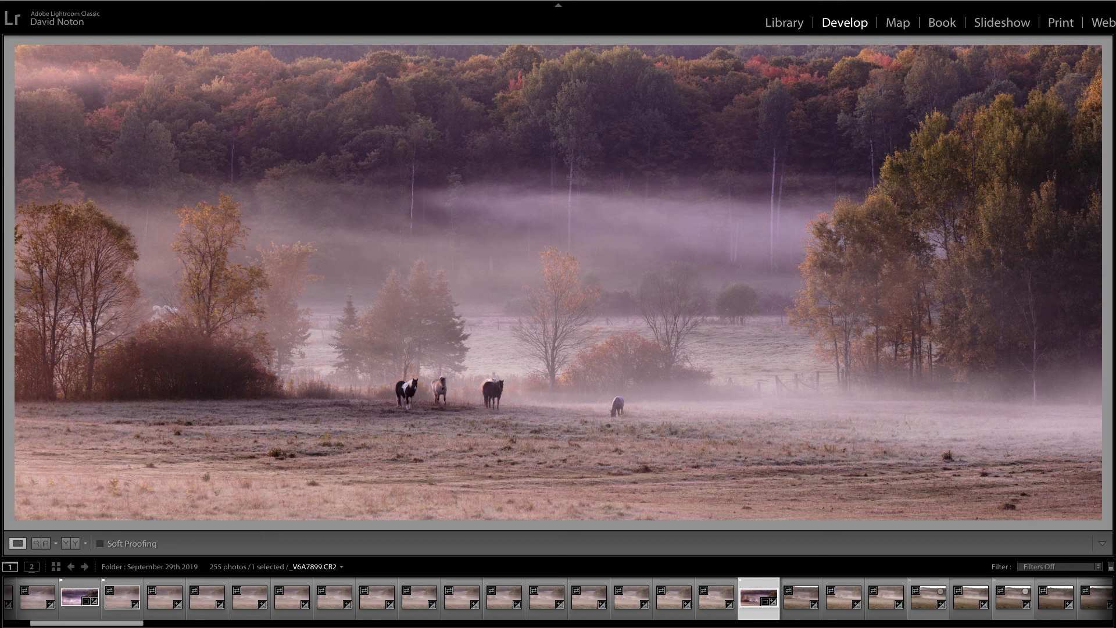
key("Tab")
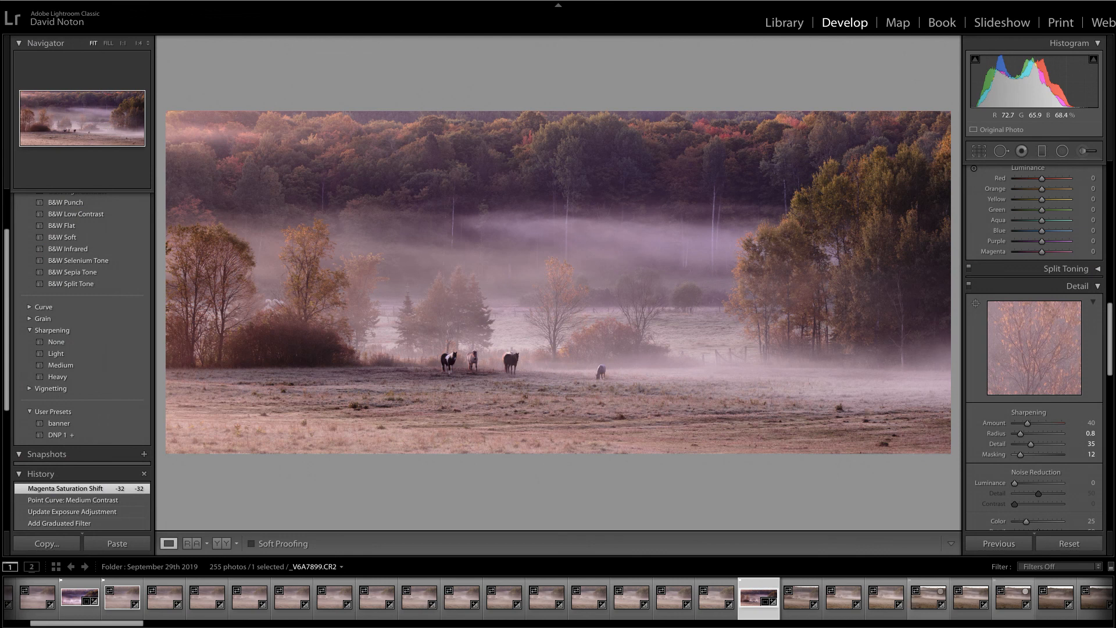